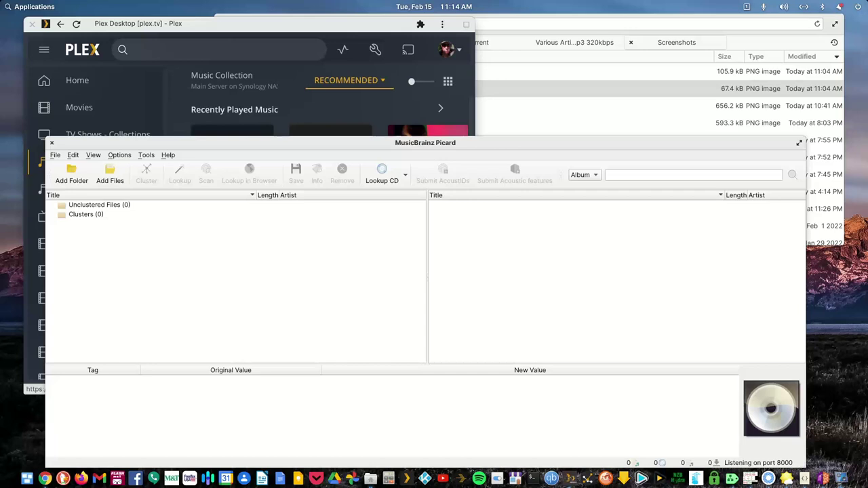
# - Maximize Plex, preview the 22-track Pop for Valentine's Day album, and return to the collection home
pyautogui.click(335, 25)
pyautogui.doubleClick(335, 25)
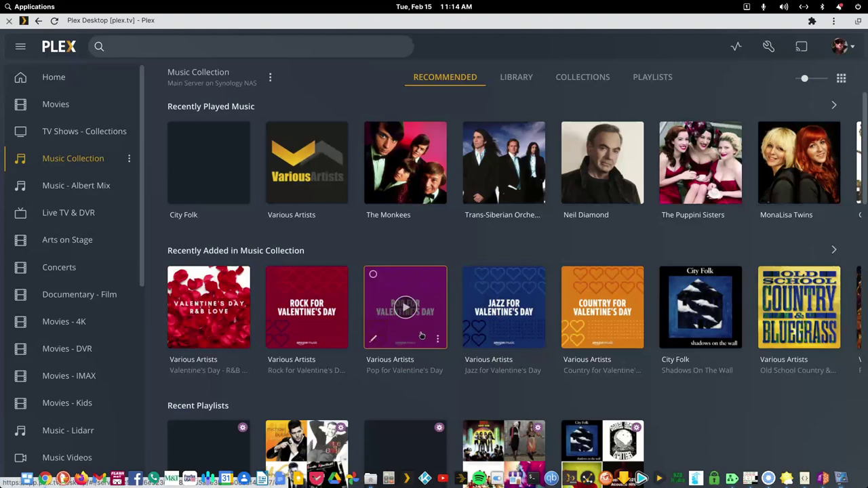
pyautogui.click(439, 308)
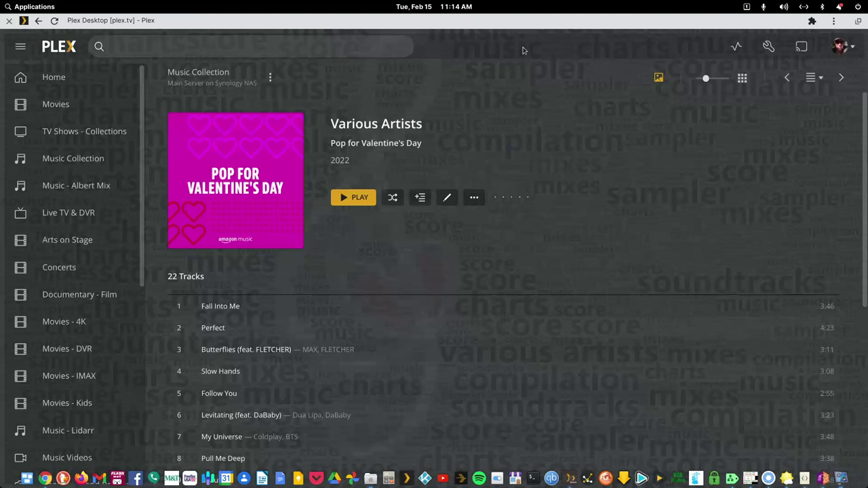
pyautogui.rightClick(522, 51)
pyautogui.click(540, 55)
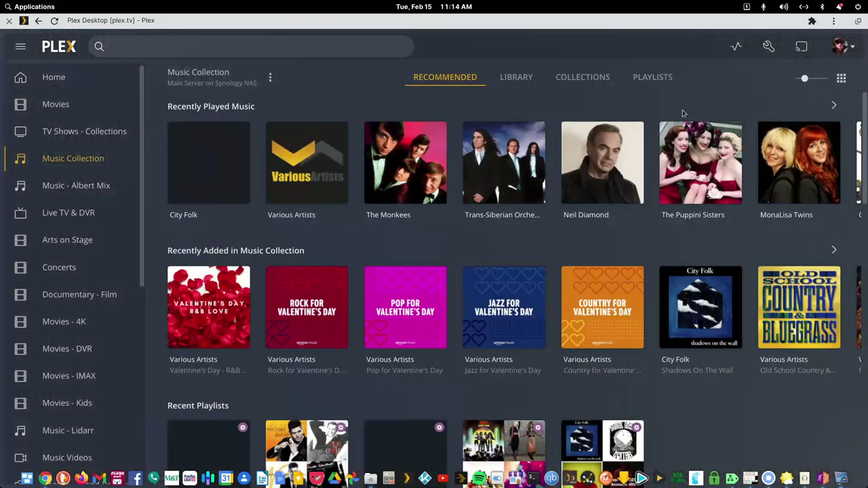
# - Check the Valentine's Day collection holds five albums, then restore Plex to a smaller window
pyautogui.click(599, 83)
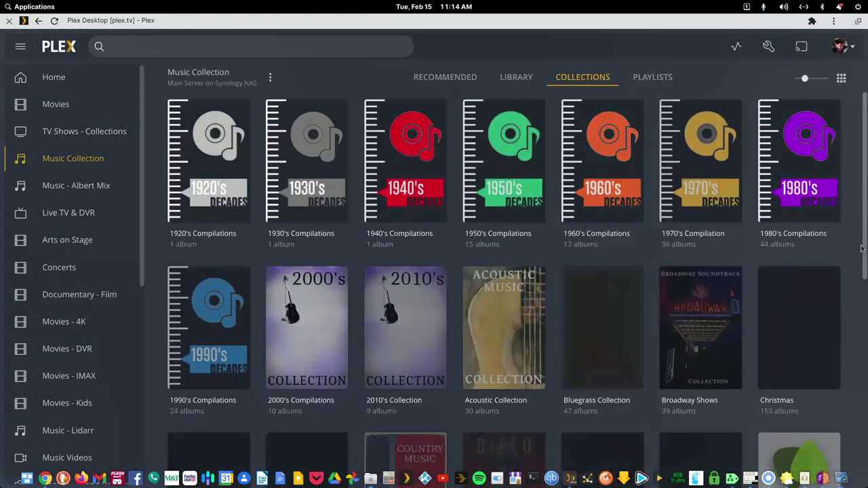
pyautogui.scroll(-5, 853, 424)
pyautogui.scroll(-2, 853, 423)
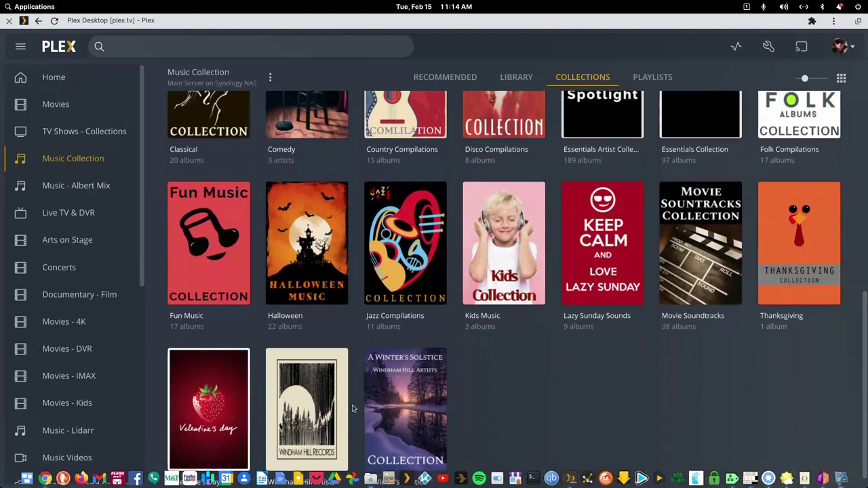
pyautogui.click(225, 372)
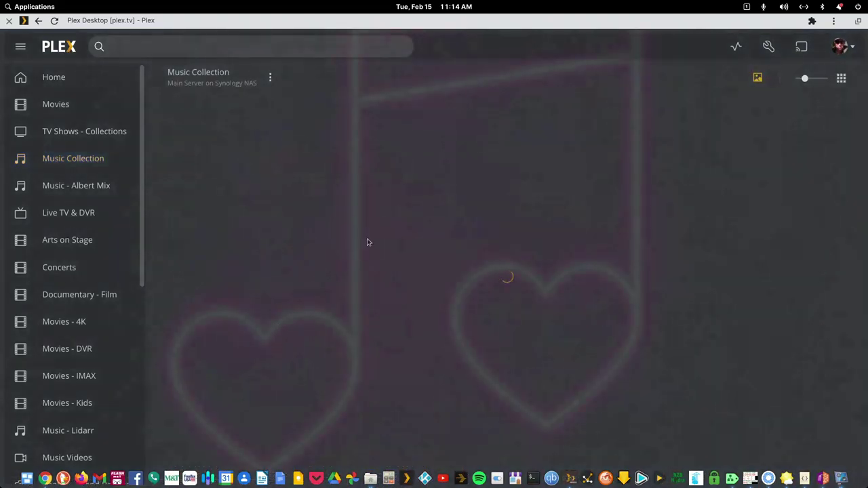
pyautogui.scroll(-3, 379, 246)
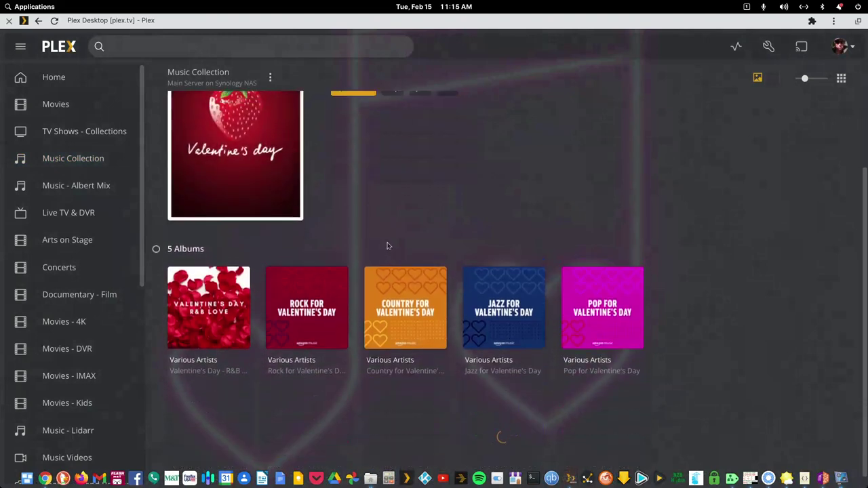
pyautogui.scroll(3, 388, 245)
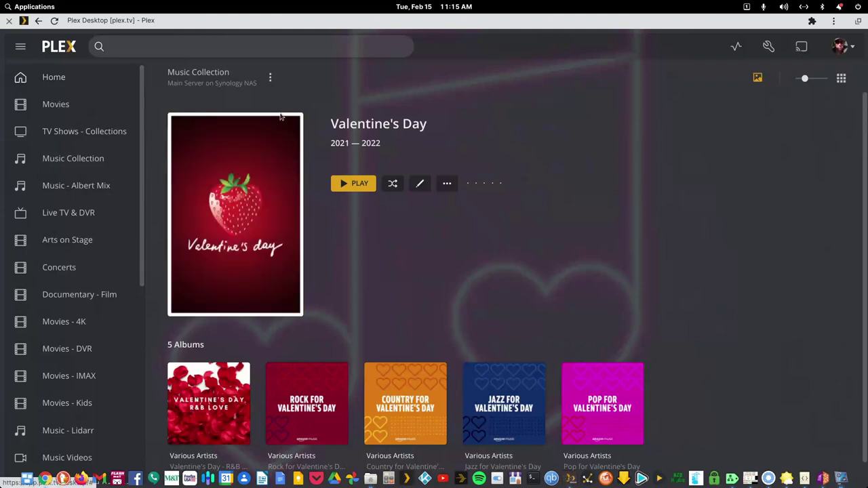
pyautogui.rightClick(473, 41)
pyautogui.click(483, 46)
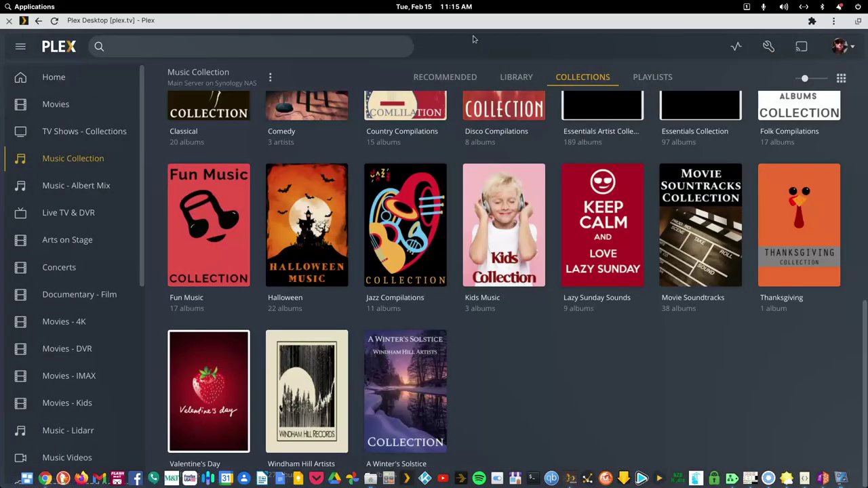
pyautogui.doubleClick(476, 27)
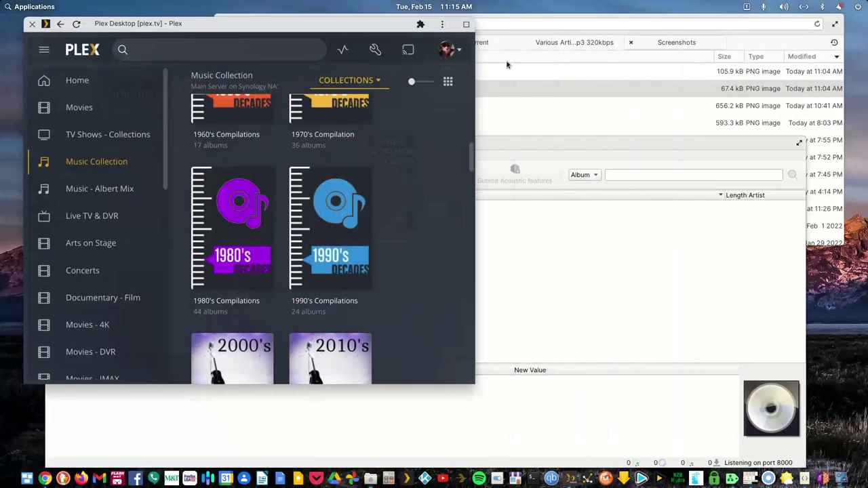
# - Raise Picard, then bring the file manager window to the front
pyautogui.click(592, 150)
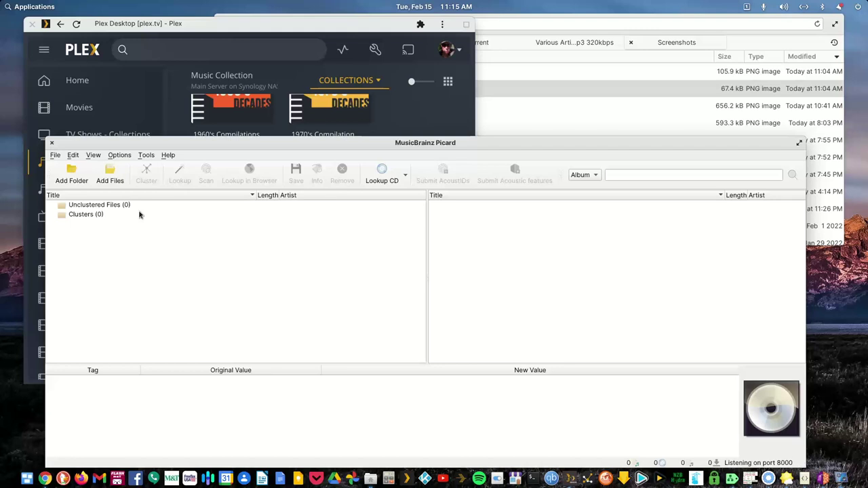
pyautogui.click(554, 18)
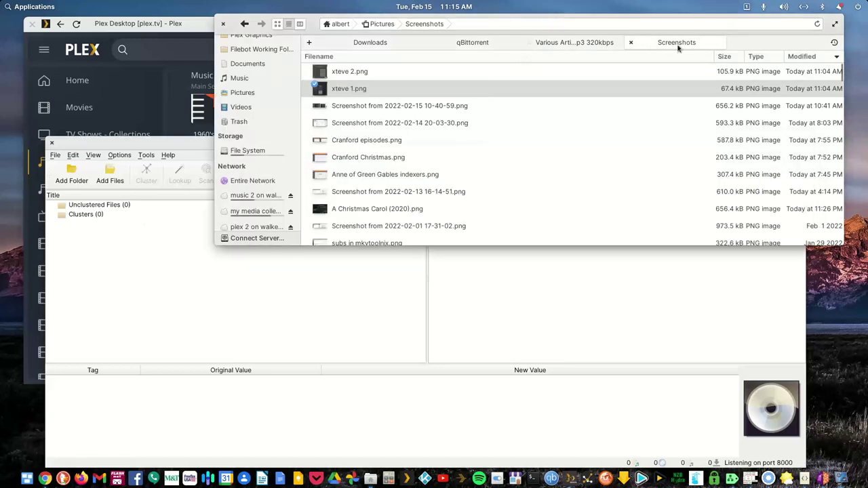
# - Browse the Piano for Valentine's Day folder's tracks from the Working Temp Folder
pyautogui.click(580, 42)
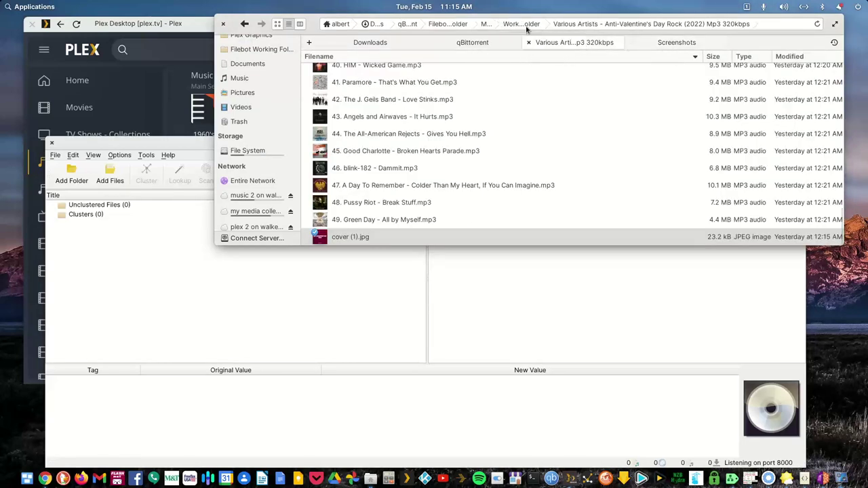
pyautogui.click(523, 25)
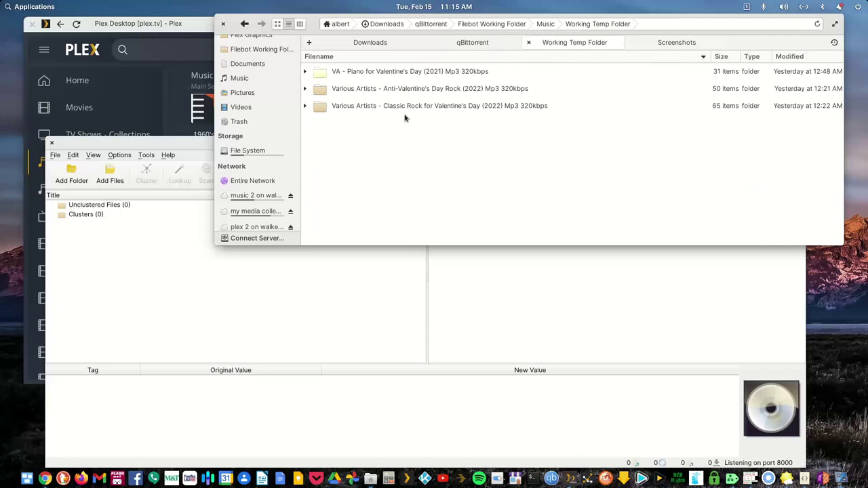
pyautogui.doubleClick(412, 75)
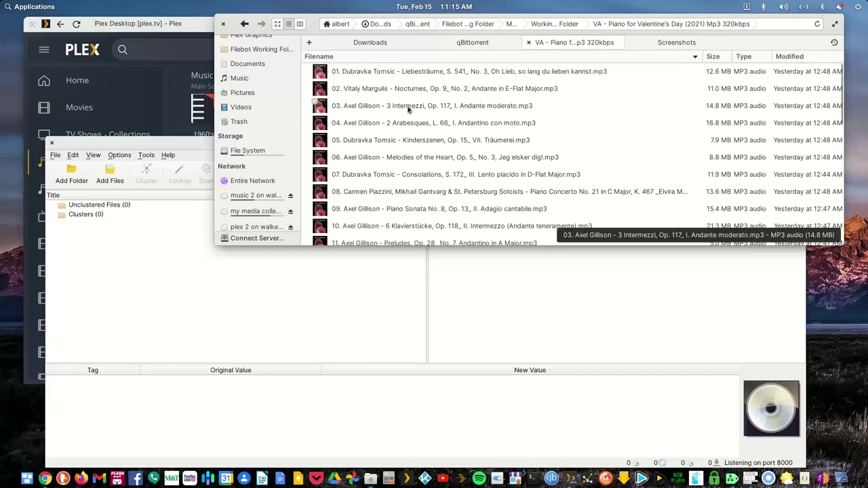
pyautogui.scroll(-5, 410, 116)
pyautogui.scroll(-2, 410, 125)
pyautogui.scroll(-3, 411, 135)
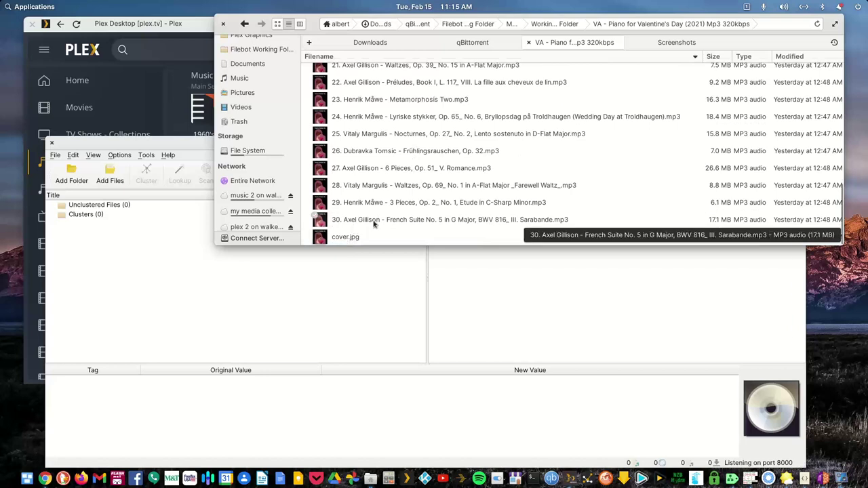
pyautogui.click(245, 24)
# - Browse the Anti-Valentine's Day Rock tracks and preview its cover (1).jpg
pyautogui.doubleClick(351, 87)
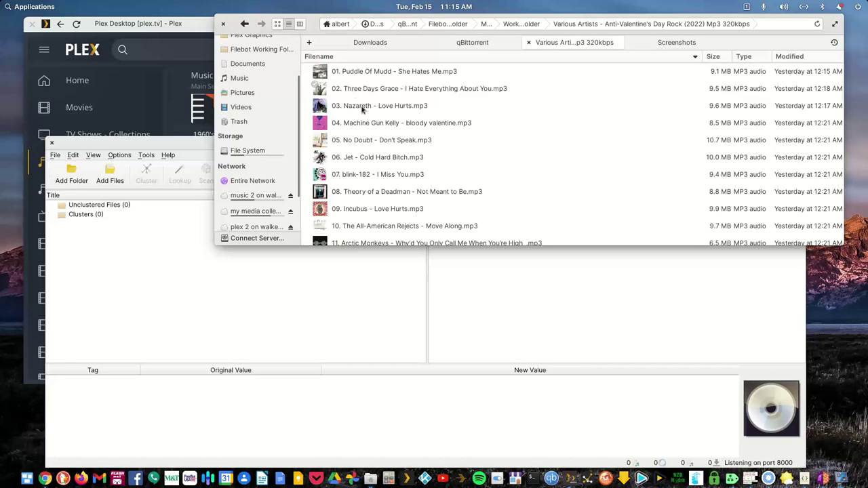
pyautogui.scroll(-1, 380, 136)
pyautogui.scroll(-4, 398, 155)
pyautogui.scroll(-3, 401, 161)
pyautogui.scroll(-3, 402, 164)
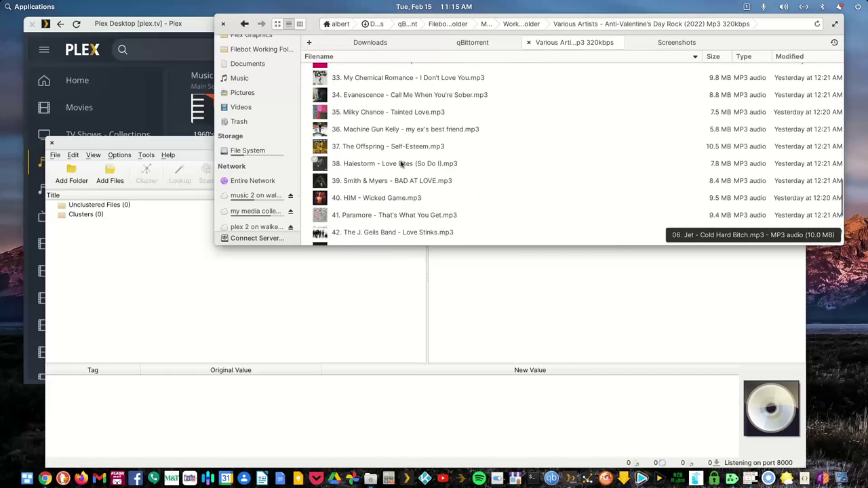
pyautogui.scroll(4, 397, 165)
pyautogui.scroll(-5, 398, 109)
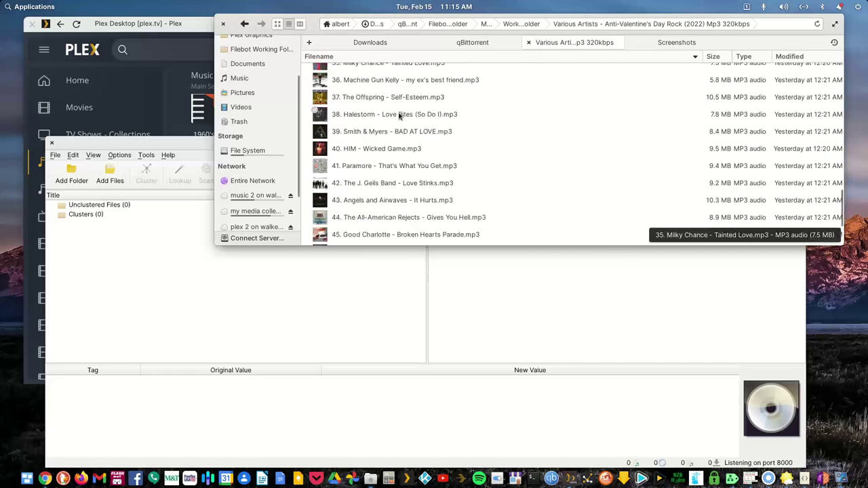
pyautogui.scroll(-3, 398, 117)
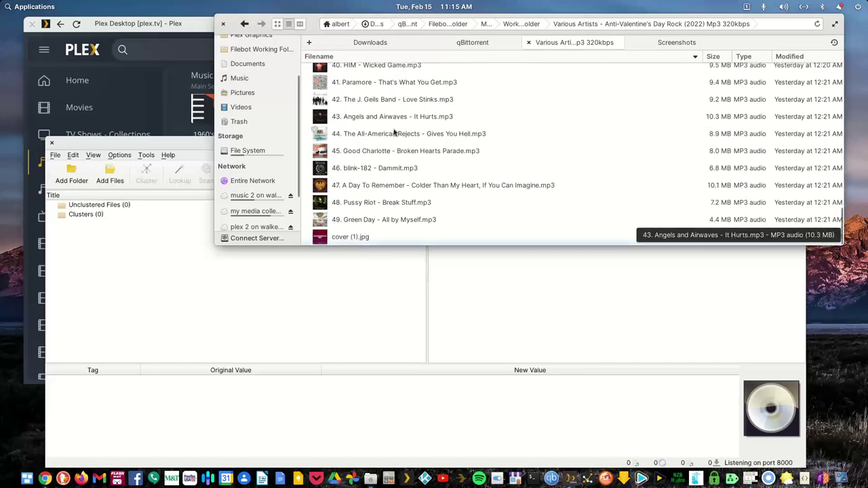
pyautogui.doubleClick(342, 238)
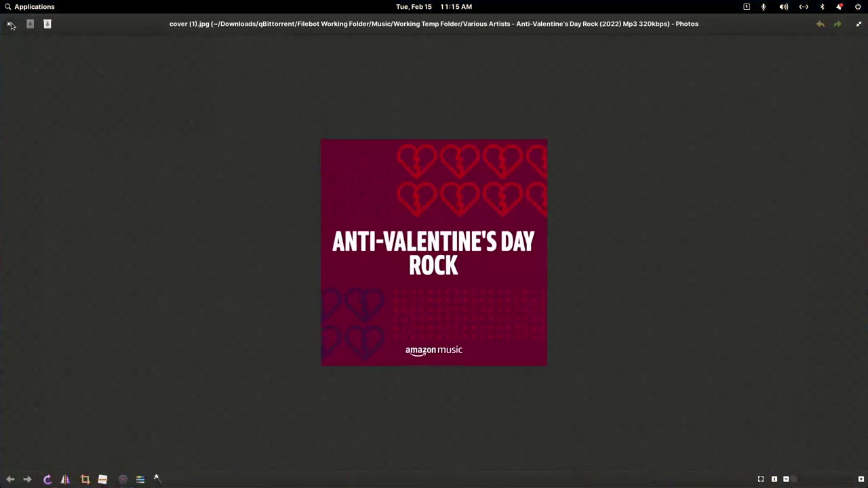
pyautogui.click(10, 24)
# - Check the Classic Rock for Valentine's Day folder's 64 tracks and its cover (1).jpg
pyautogui.click(244, 23)
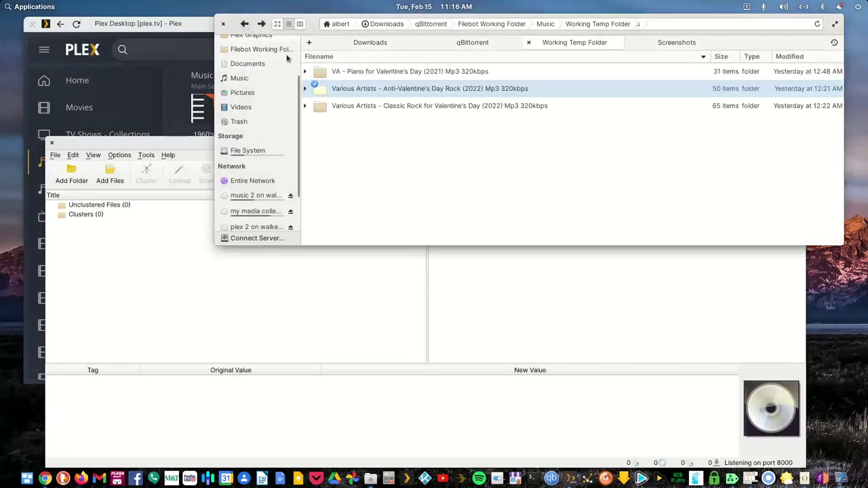
pyautogui.doubleClick(370, 111)
pyautogui.scroll(-5, 356, 146)
pyautogui.scroll(-1, 378, 152)
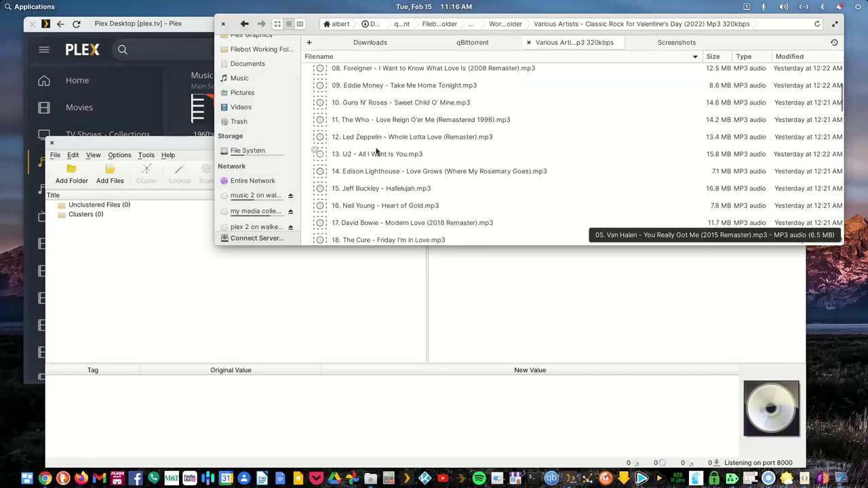
pyautogui.scroll(-3, 377, 152)
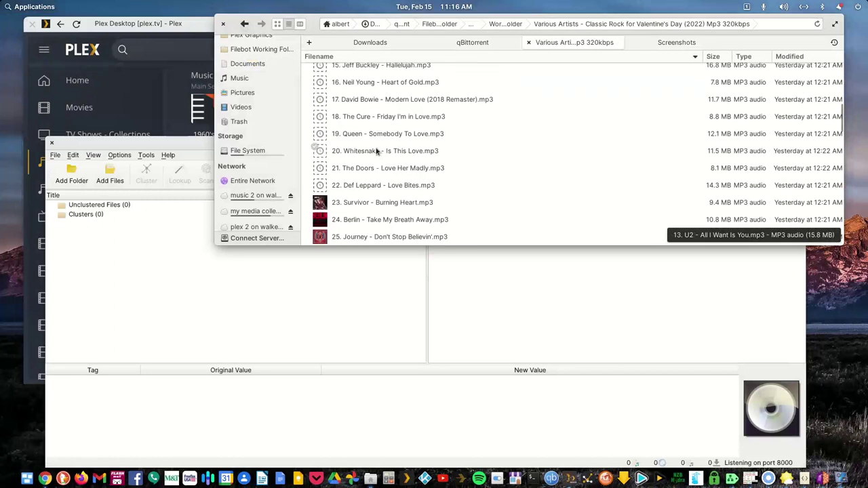
pyautogui.scroll(-3, 380, 158)
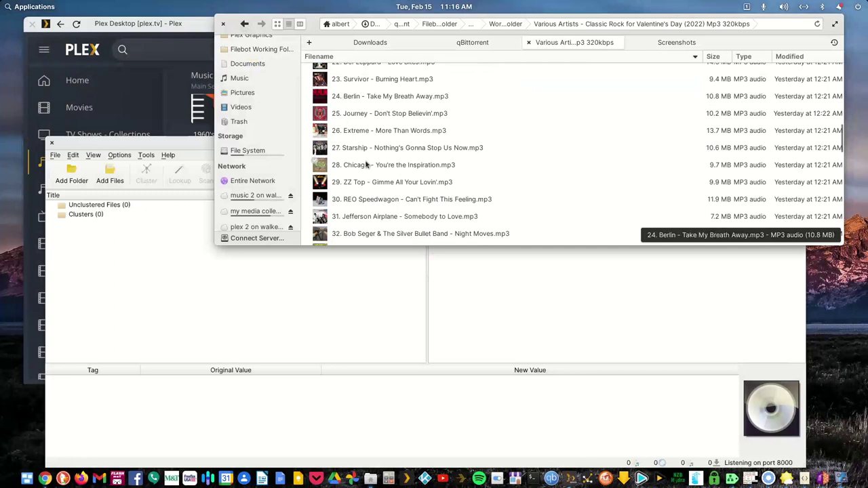
pyautogui.scroll(-3, 367, 168)
pyautogui.scroll(-3, 367, 170)
pyautogui.scroll(-3, 368, 172)
pyautogui.scroll(-4, 369, 175)
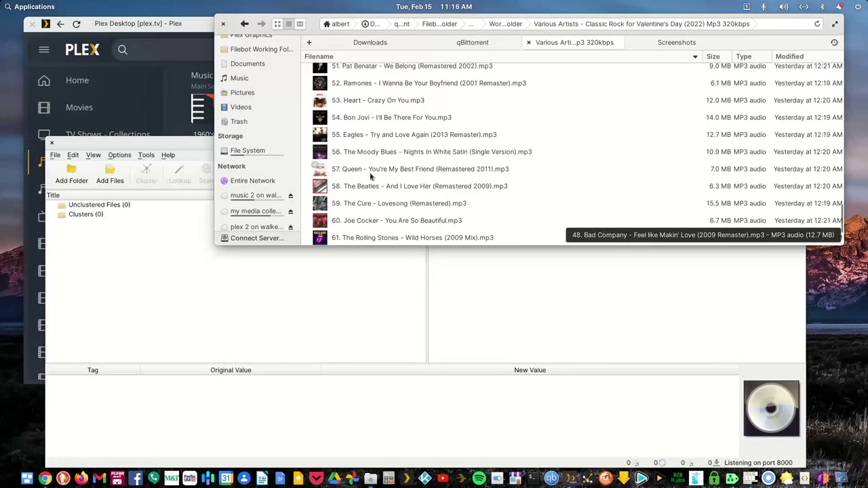
pyautogui.scroll(-2, 371, 180)
pyautogui.click(348, 240)
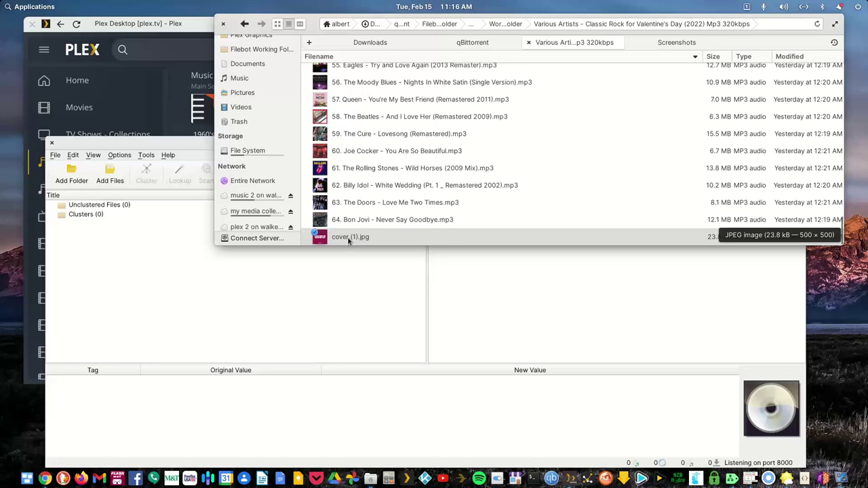
pyautogui.doubleClick(349, 240)
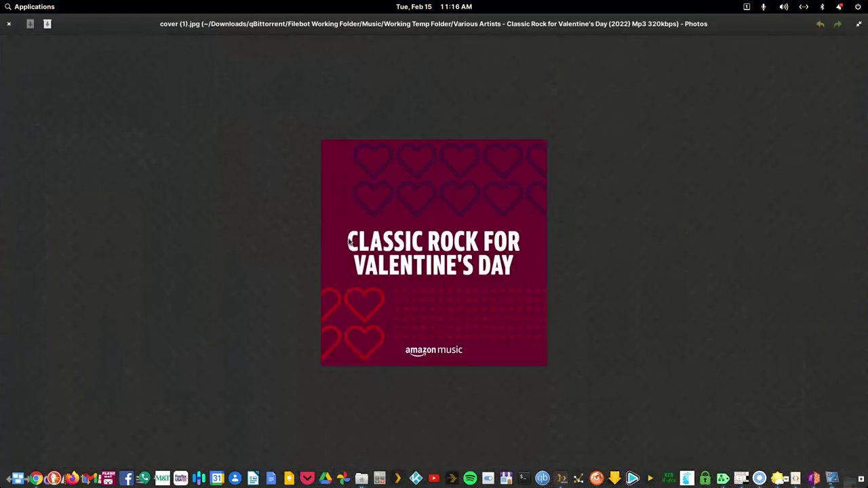
# - Drag the VA - Piano for Valentine's Day folder into Picard as unclustered files
pyautogui.click(9, 25)
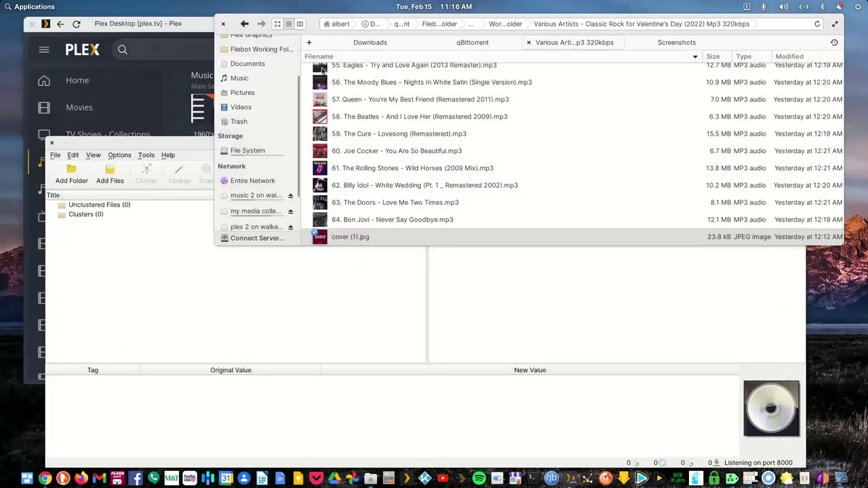
pyautogui.click(243, 23)
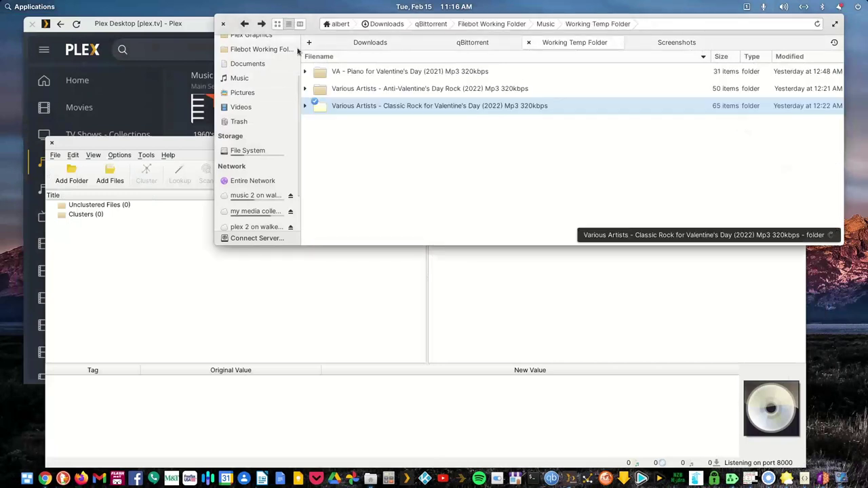
pyautogui.moveTo(388, 71); pyautogui.dragTo(198, 282)
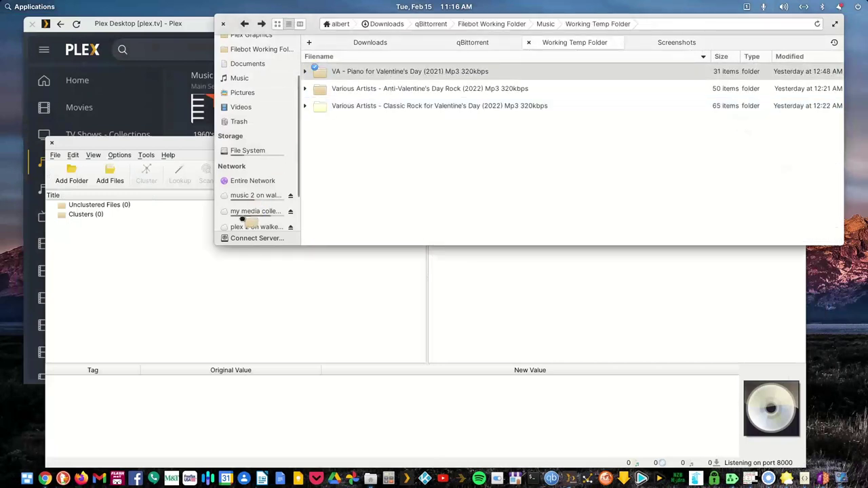
# - Cluster the 30 piano tracks into one Piano for Valentine's Day album cluster
pyautogui.click(175, 138)
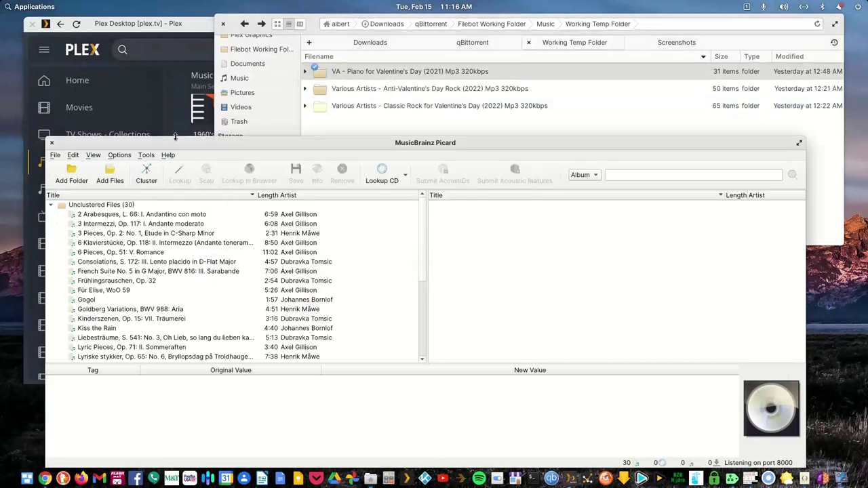
pyautogui.click(146, 174)
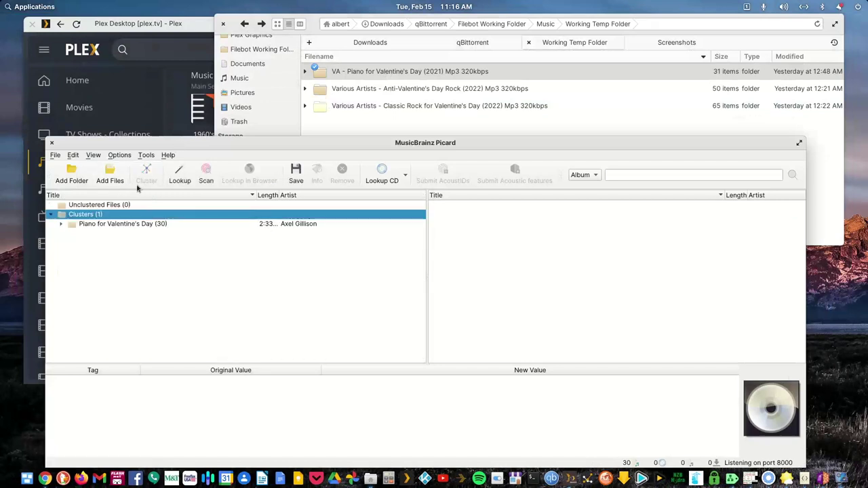
pyautogui.click(118, 224)
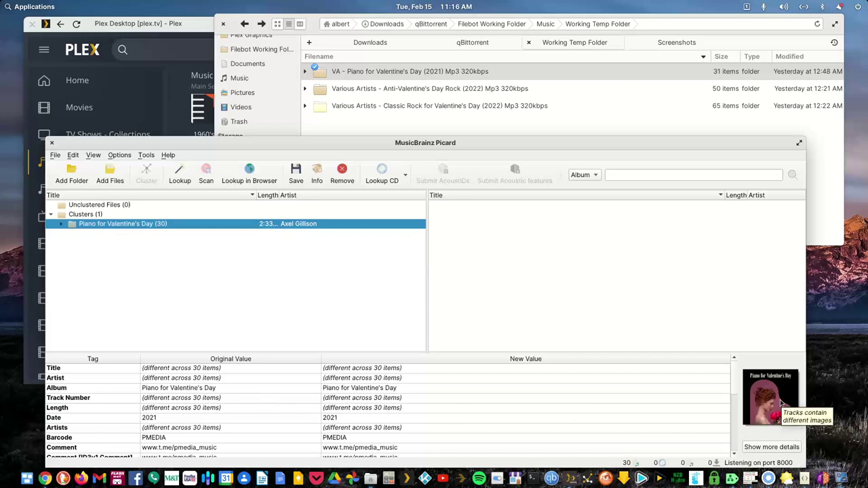
# - Expand the cluster and review the album and date tags of several piano tracks
pyautogui.click(62, 224)
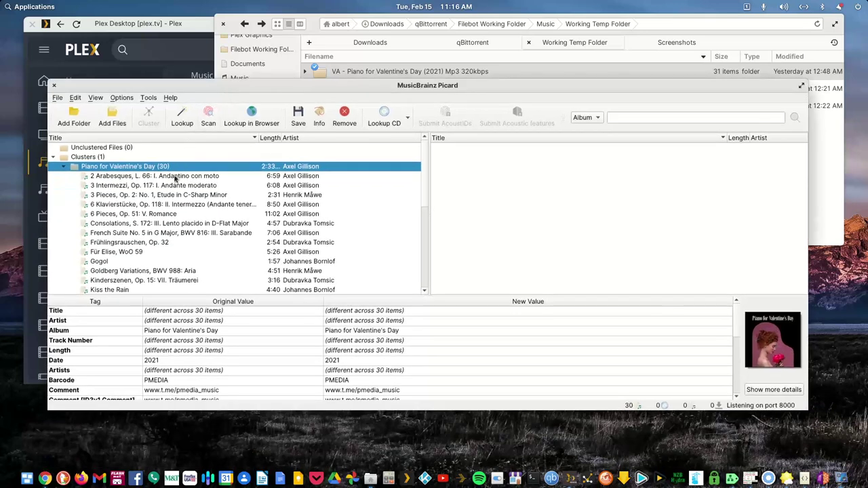
pyautogui.click(175, 176)
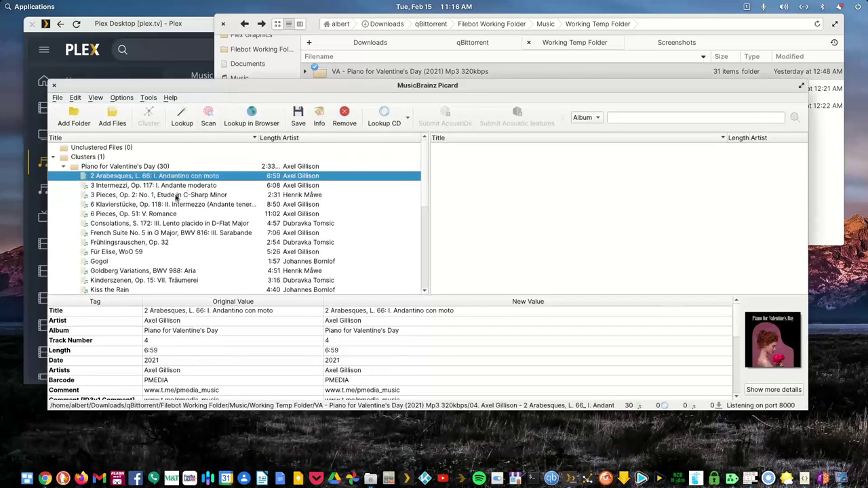
pyautogui.click(176, 195)
pyautogui.click(173, 214)
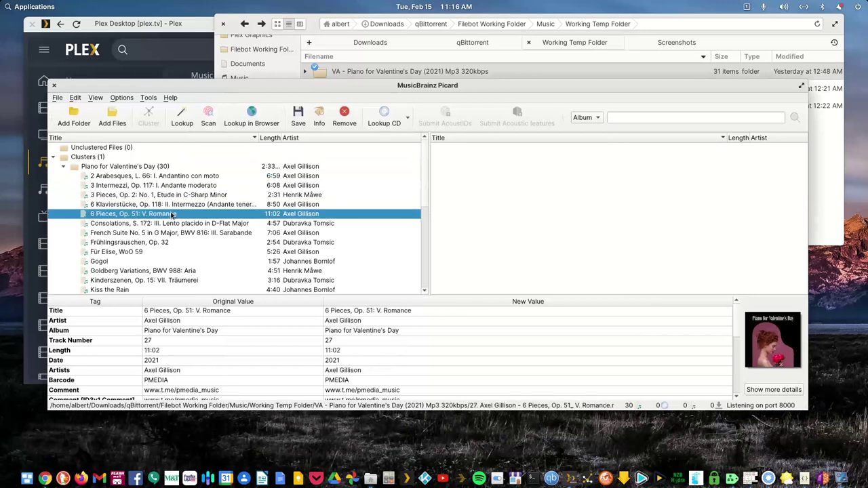
pyautogui.click(354, 332)
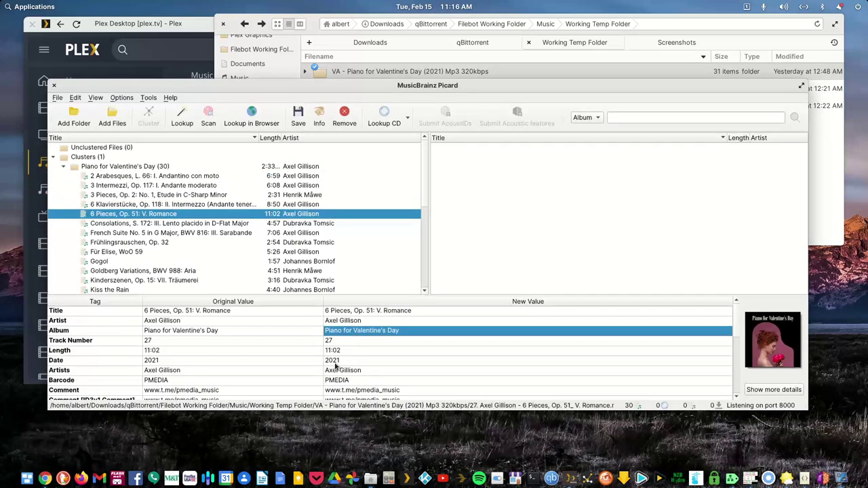
pyautogui.click(170, 232)
pyautogui.click(171, 262)
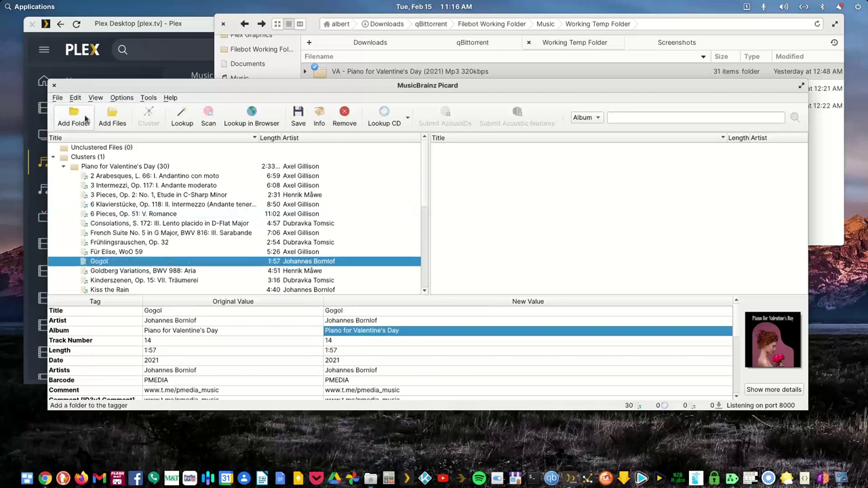
# - Remove the Piano for Valentine's Day cluster from Picard
pyautogui.click(88, 160)
pyautogui.rightClick(88, 159)
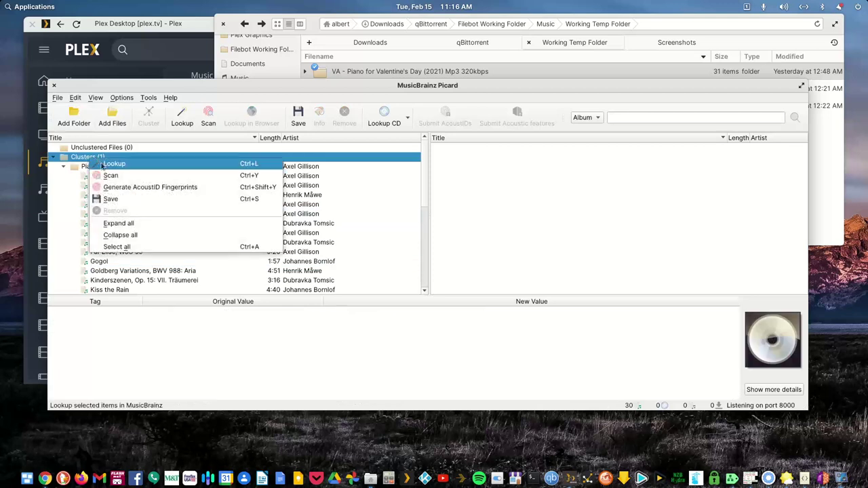
pyautogui.click(85, 170)
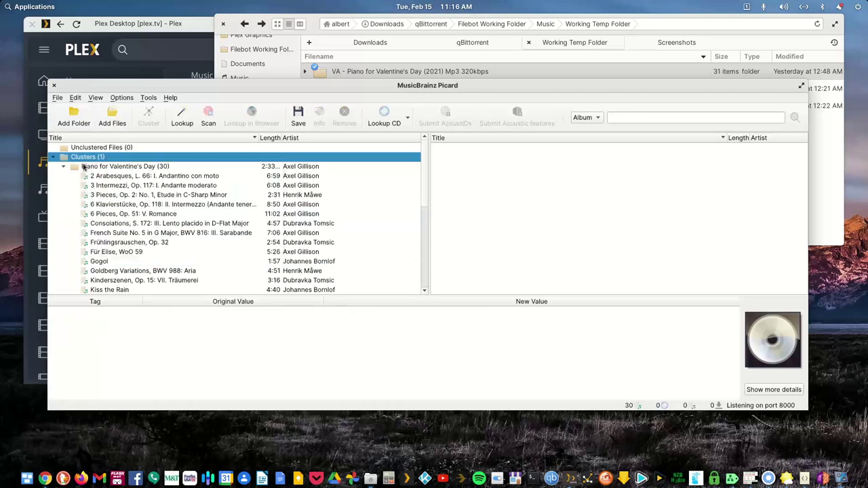
pyautogui.click(63, 168)
pyautogui.rightClick(96, 169)
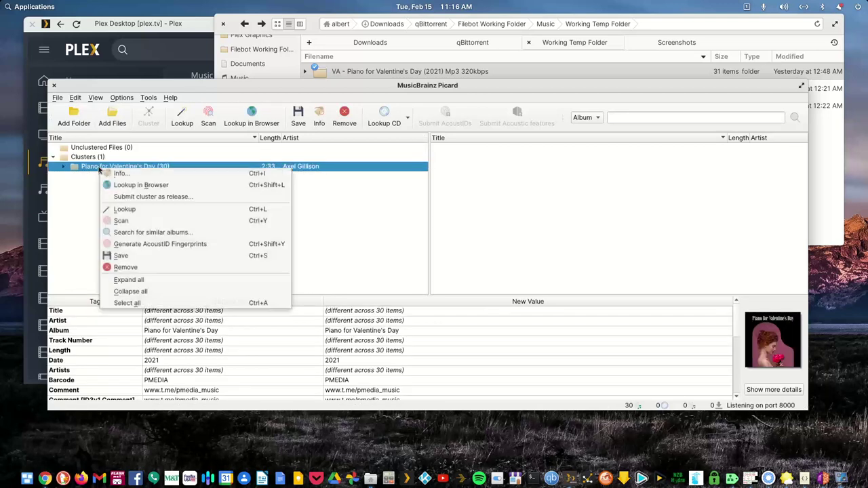
pyautogui.click(124, 267)
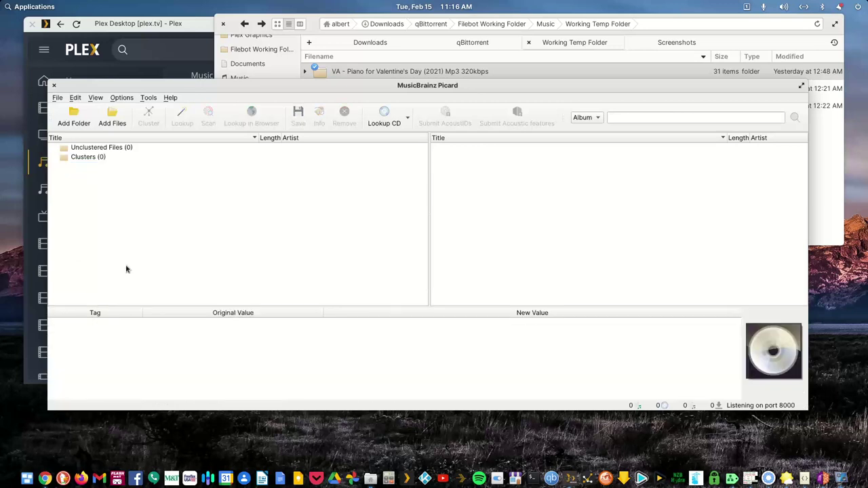
# - Cut the VA - Piano for Valentine's Day folder in Files
pyautogui.click(316, 28)
pyautogui.rightClick(387, 73)
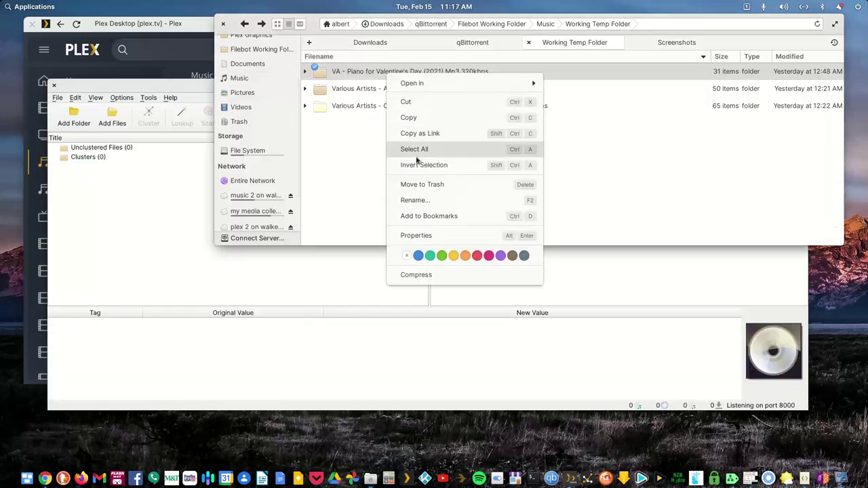
pyautogui.click(412, 103)
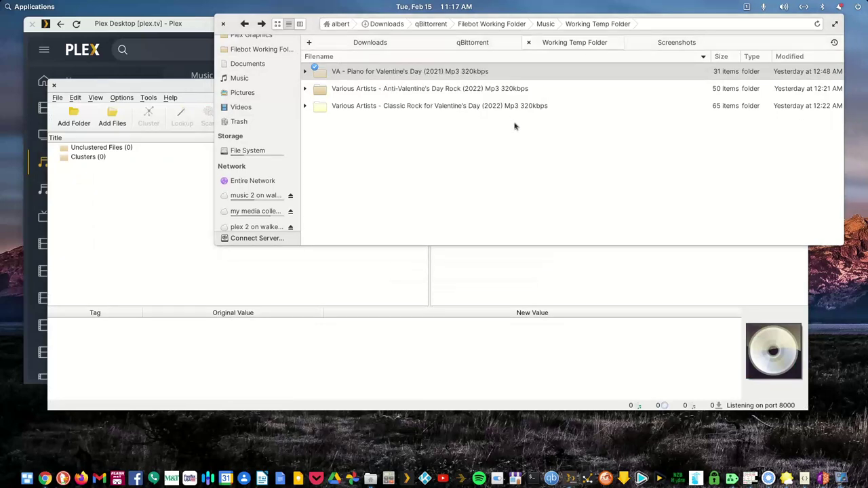
# - Load and cluster the Anti-Valentine's Day Rock tracks, inspecting several tracks' tags
pyautogui.moveTo(364, 89); pyautogui.dragTo(160, 240)
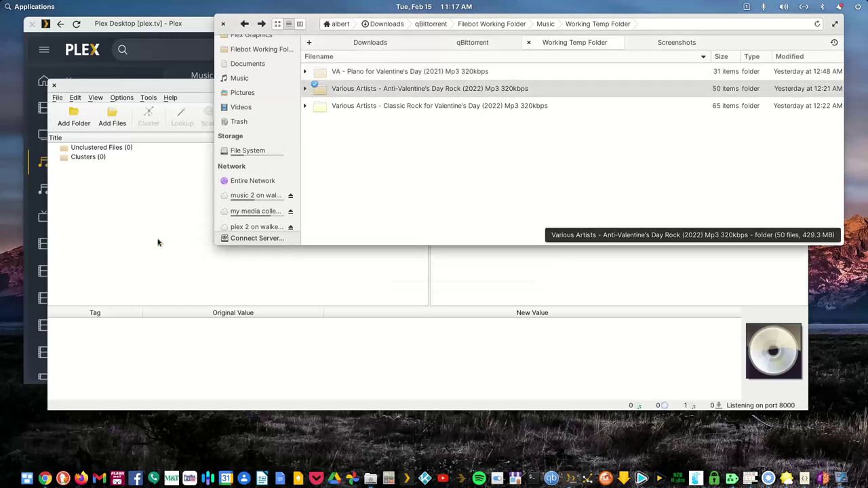
pyautogui.click(169, 85)
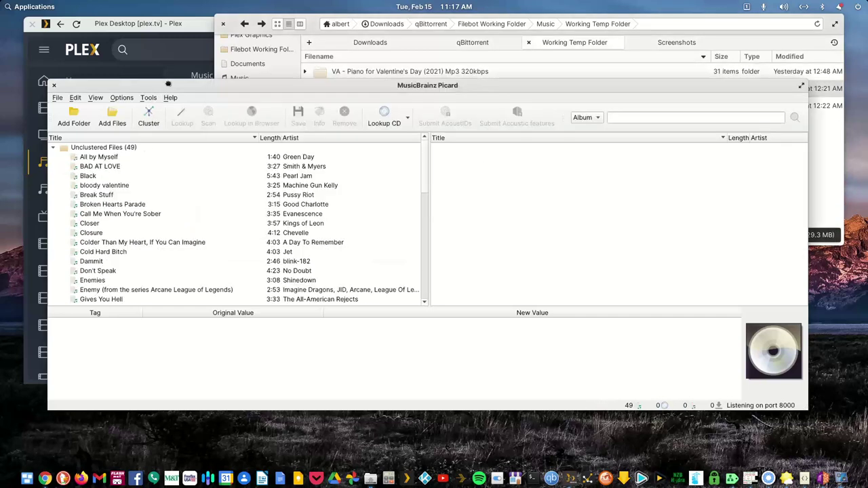
pyautogui.click(147, 123)
pyautogui.scroll(-5, 215, 227)
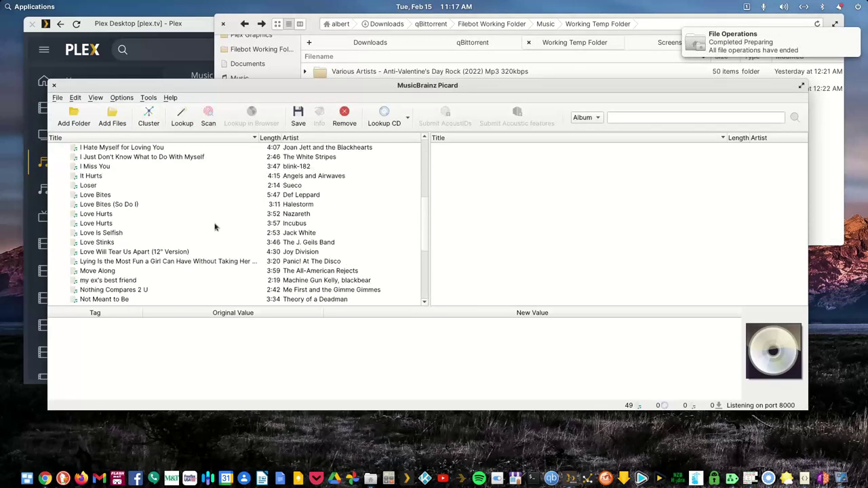
pyautogui.scroll(-4, 215, 227)
pyautogui.click(100, 179)
pyautogui.click(129, 234)
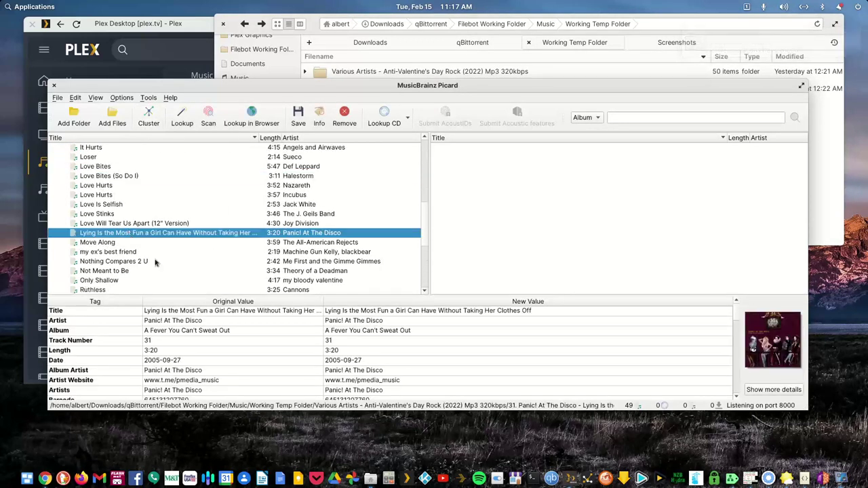
pyautogui.scroll(-2, 159, 249)
pyautogui.scroll(-2, 160, 250)
pyautogui.click(128, 234)
pyautogui.scroll(8, 139, 224)
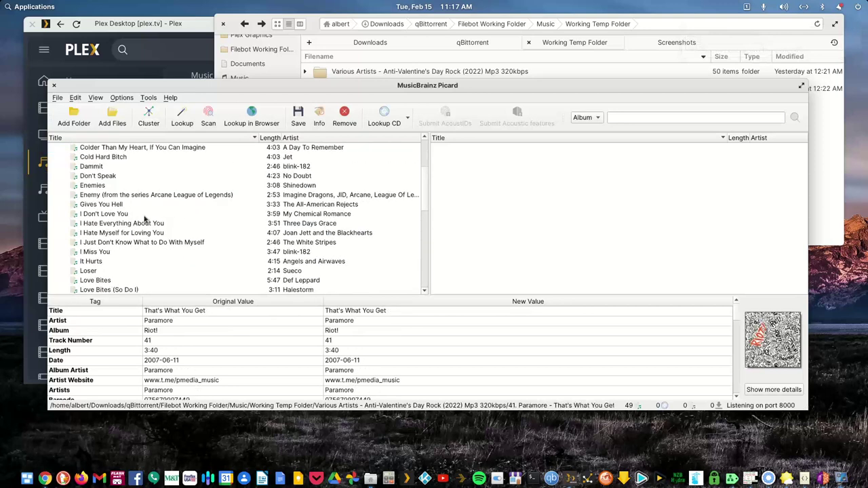
pyautogui.scroll(3, 119, 196)
# - Select all 49 loaded tracks and delete them from Picard
pyautogui.click(104, 159)
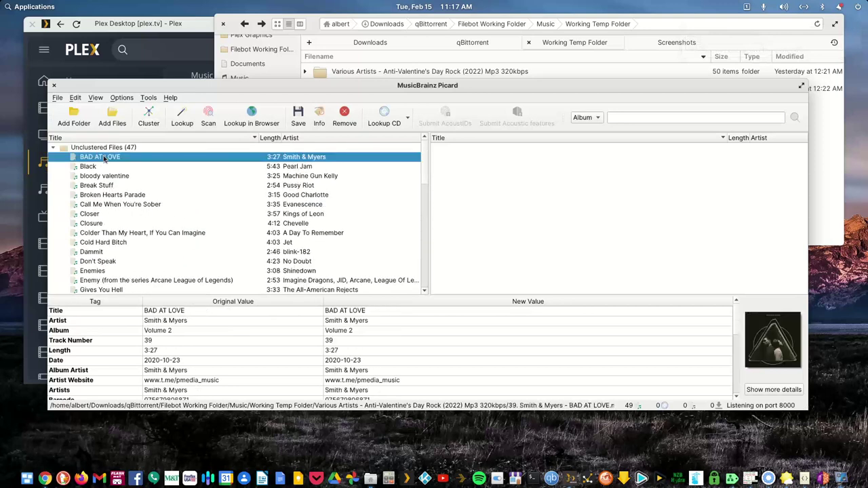
pyautogui.hotkey('shift', 'Down')
pyautogui.hotkey('shift', 'Down')
pyautogui.hotkey('shift', 'Down')
pyautogui.hotkey('shift', 'Down')
pyautogui.hotkey('shift', 'Down')
pyautogui.hotkey('shift', 'Down')
pyautogui.hotkey('shift', 'Down')
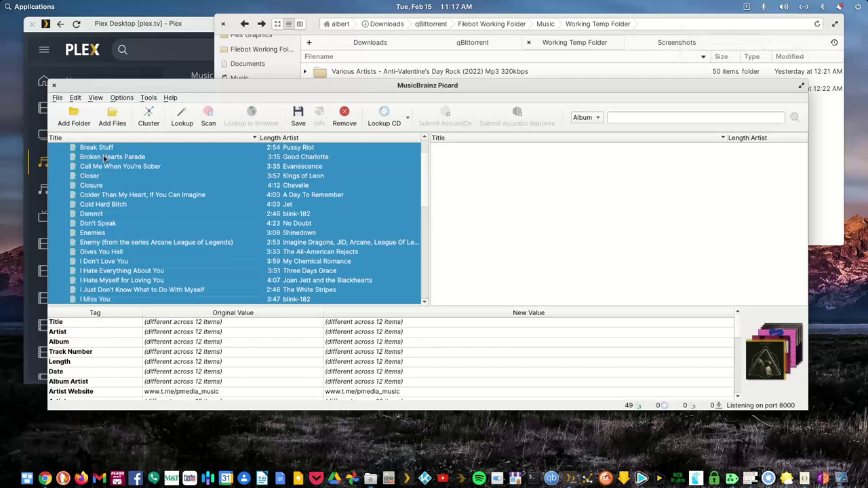
pyautogui.scroll(-5, 103, 156)
pyautogui.hotkey('ctrl', 'a')
pyautogui.scroll(-5, 103, 155)
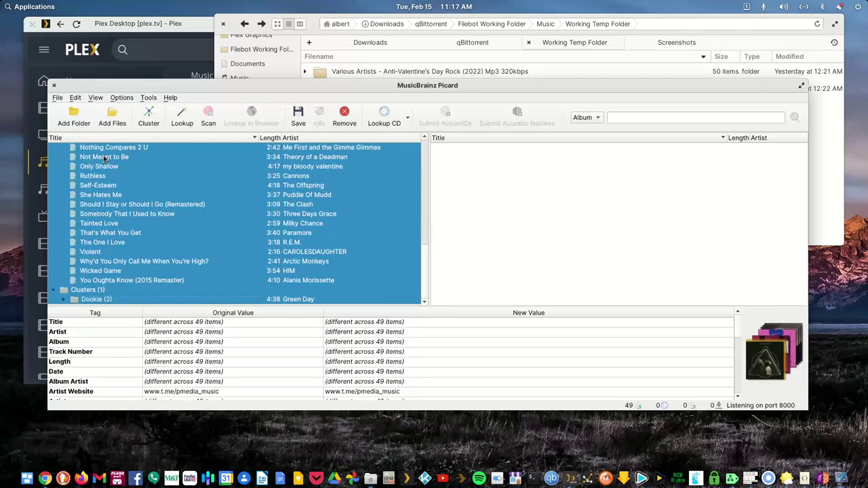
pyautogui.press('Delete')
# - Reload the Anti-Valentine's Day Rock folder's tracks into Picard
pyautogui.click(314, 27)
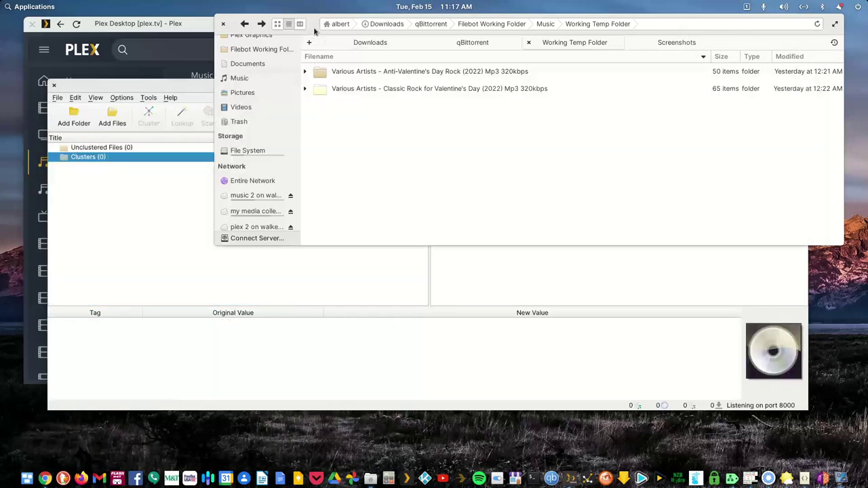
pyautogui.click(363, 92)
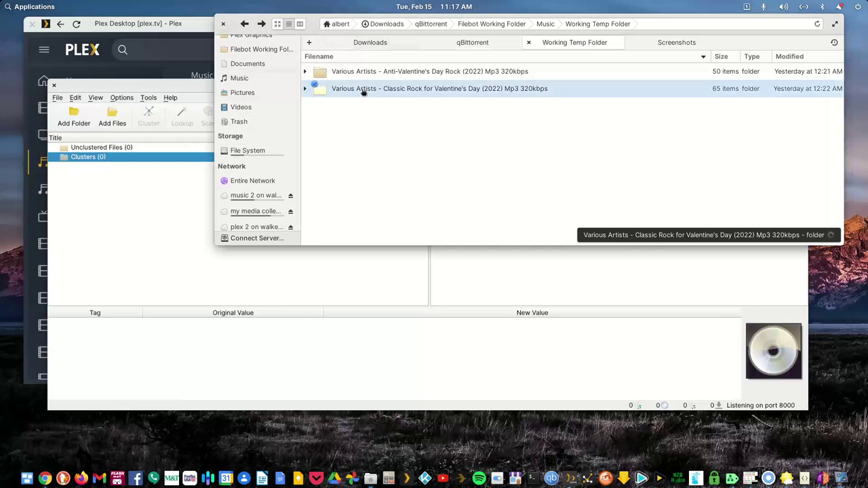
pyautogui.moveTo(377, 73); pyautogui.dragTo(118, 232)
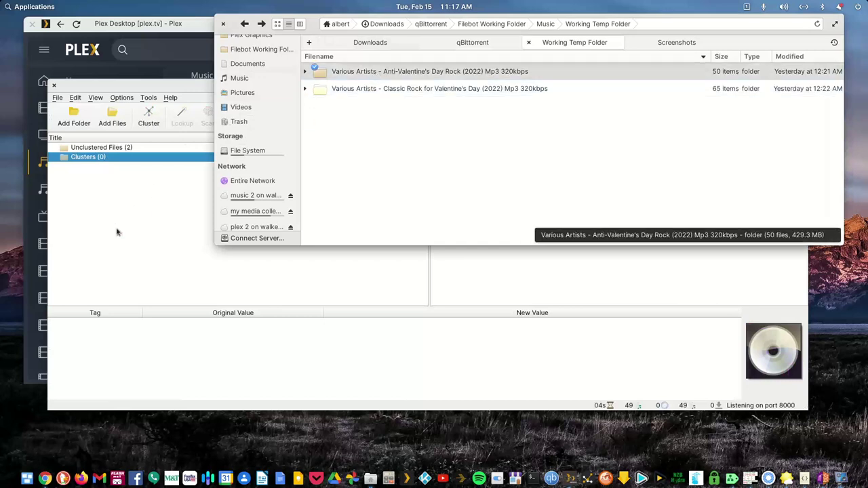
# - Copy 'Anti-Valentine's Day Rock' from the folder's name, leaving the name unchanged
pyautogui.rightClick(405, 74)
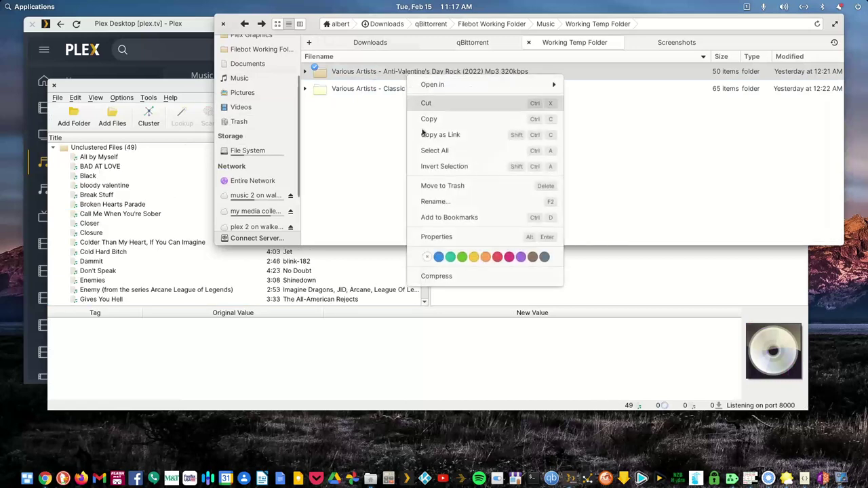
pyautogui.click(433, 201)
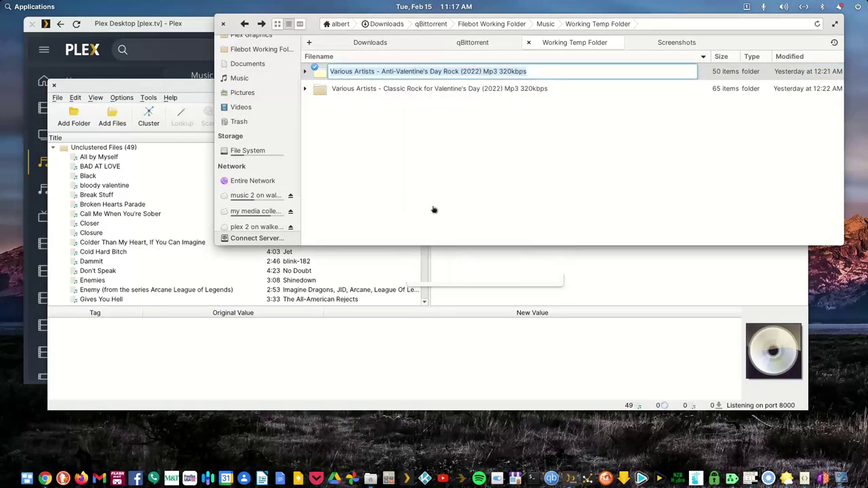
pyautogui.press('Home')
pyautogui.press('Right')
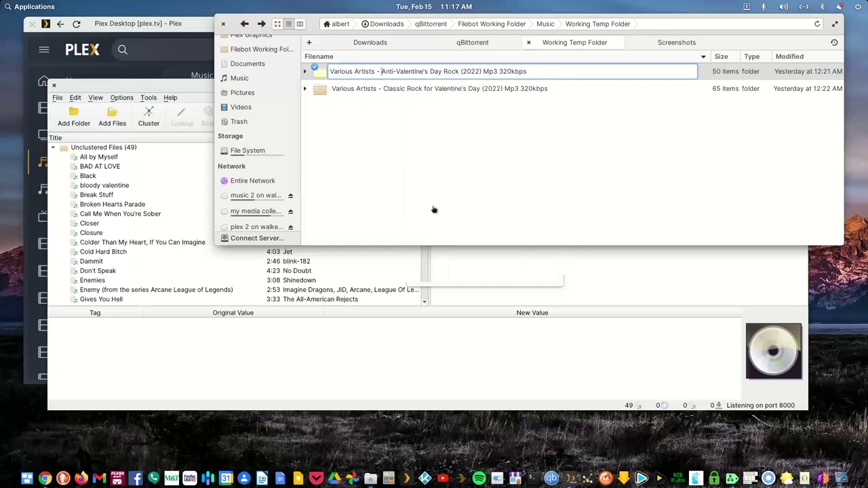
pyautogui.hotkey('shift', 'Right')
pyautogui.hotkey('shift', 'Right')
pyautogui.hotkey('shift', 'Right')
pyautogui.hotkey('shift', 'Right')
pyautogui.hotkey('shift', 'Right')
pyautogui.hotkey('shift', 'Right')
pyautogui.hotkey('ctrl', 'c')
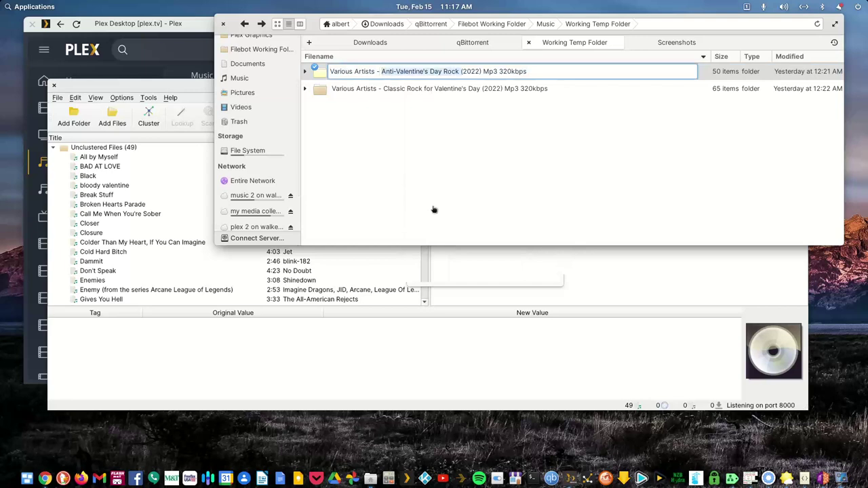
pyautogui.press('Return')
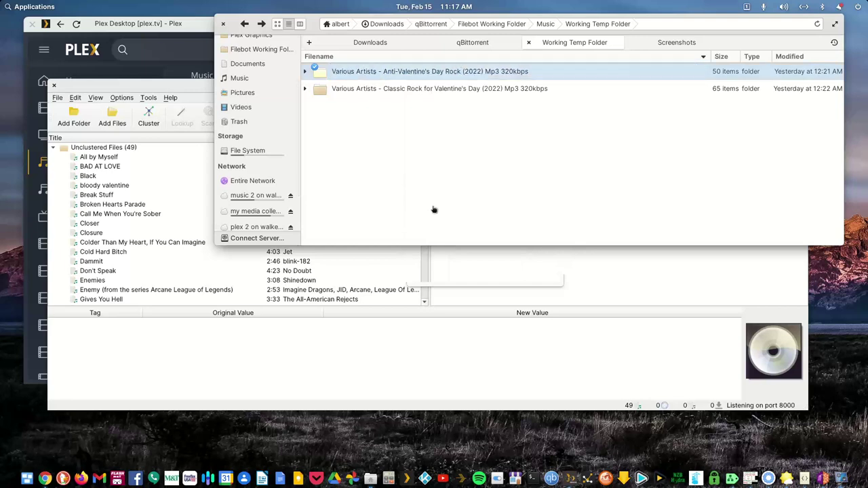
# - Select all 49 unclustered Anti-Valentine's Day Rock tracks in Picard
pyautogui.click(181, 90)
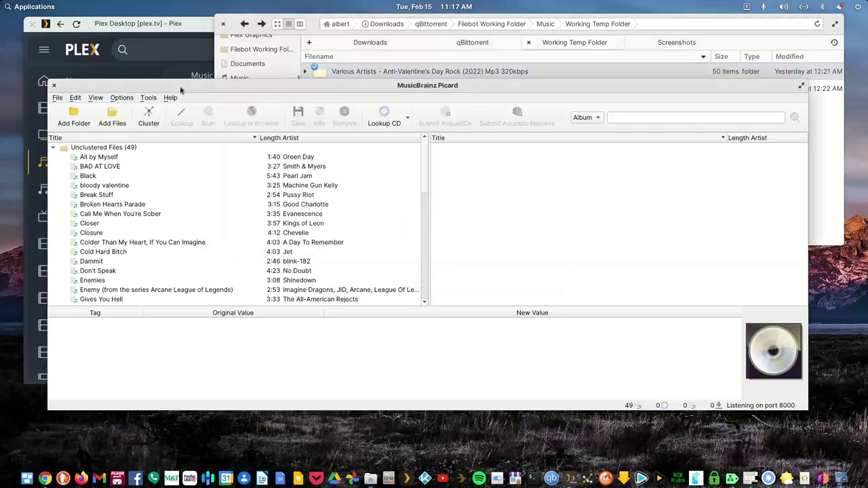
pyautogui.click(108, 160)
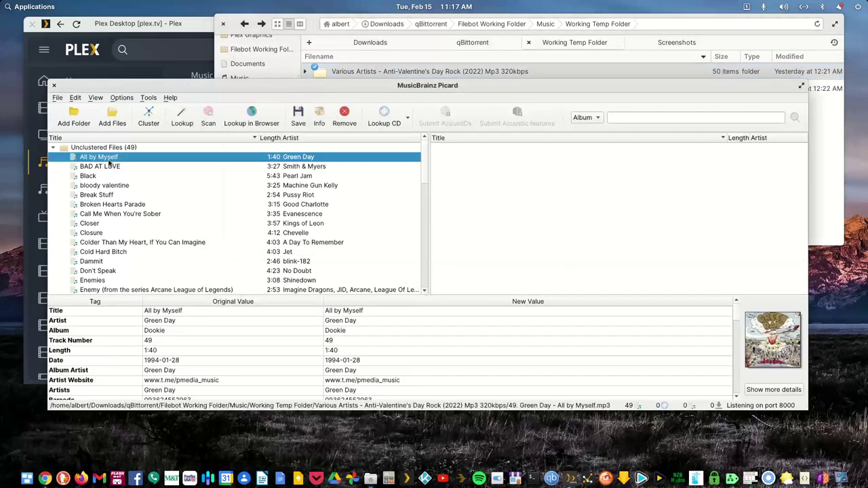
pyautogui.hotkey('shift', 'Down')
pyautogui.hotkey('shift', 'Down')
pyautogui.hotkey('shift', 'Down')
pyautogui.hotkey('shift', 'Down')
pyautogui.hotkey('shift', 'Down')
pyautogui.hotkey('shift', 'Down')
pyautogui.hotkey('shift', 'Down')
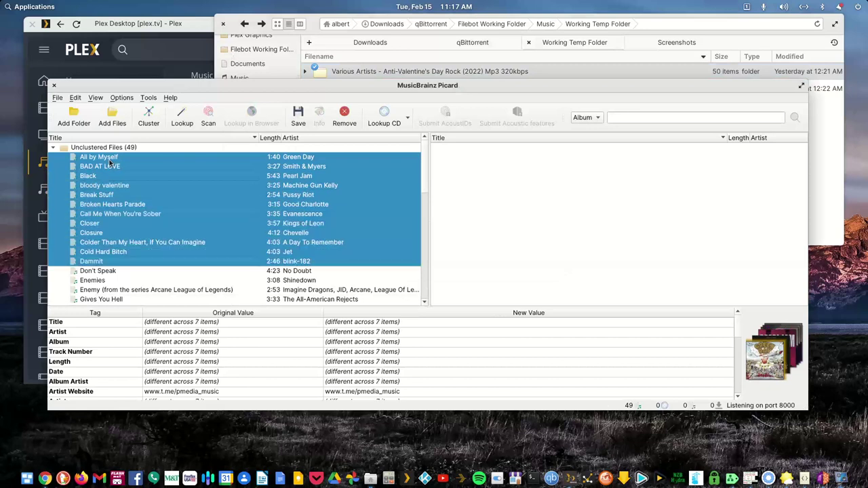
pyautogui.hotkey('shift', 'Down')
pyautogui.hotkey('shift', 'Down')
pyautogui.hotkey('shift', 'Down')
pyautogui.hotkey('shift', 'Down')
pyautogui.hotkey('shift', 'Down')
pyautogui.hotkey('shift', 'Down')
pyautogui.hotkey('shift', 'Down')
pyautogui.hotkey('shift', 'Down')
pyautogui.hotkey('shift', 'Down')
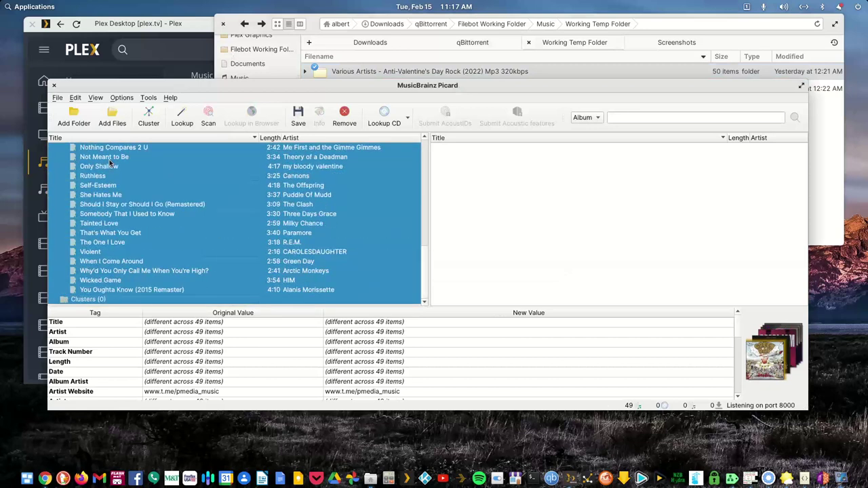
pyautogui.hotkey('shift', 'Down')
pyautogui.hotkey('shift', 'Down')
pyautogui.hotkey('shift', 'Down')
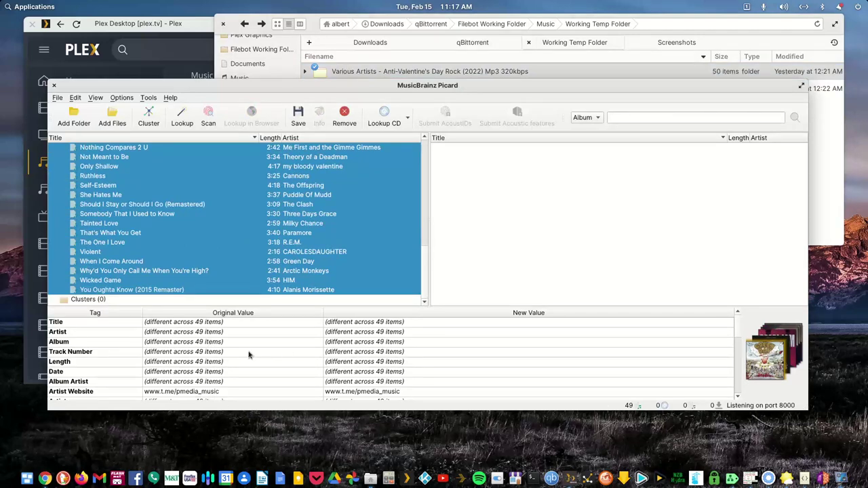
# - Set their album to Anti-Valentine's Day Rock and date to 2022-02-14
pyautogui.doubleClick(363, 343)
pyautogui.hotkey('ctrl', 'v')
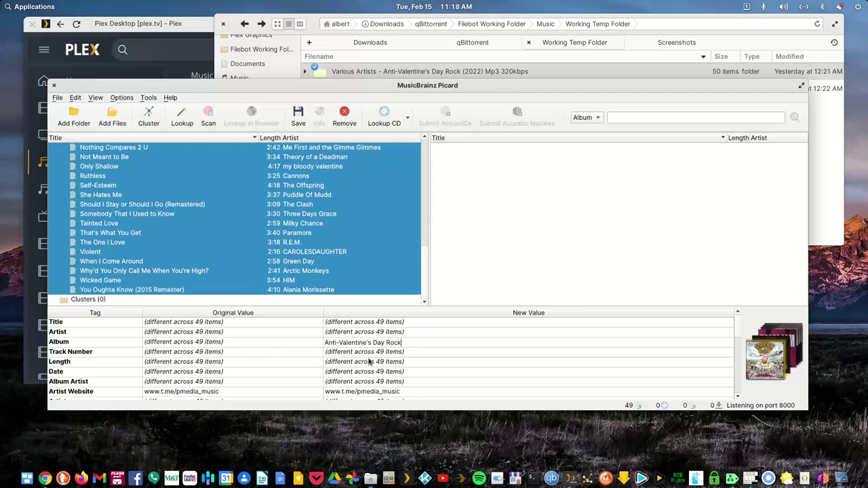
pyautogui.doubleClick(339, 373)
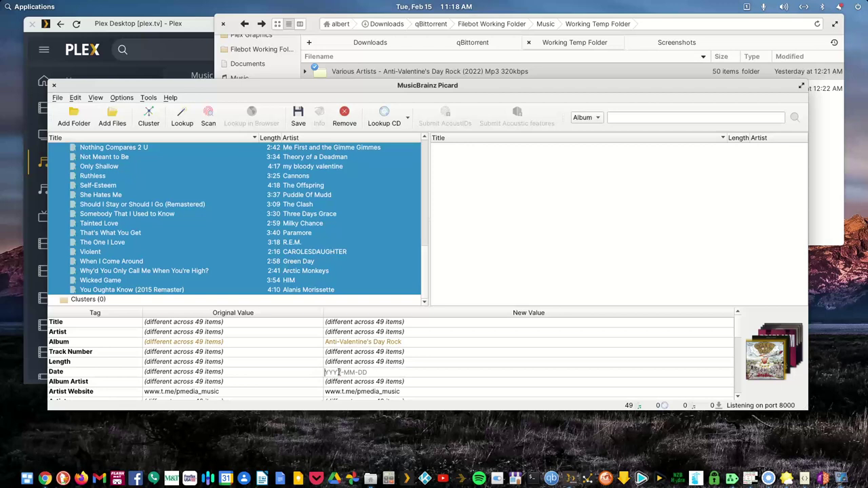
pyautogui.write('2022-02-14')
pyautogui.moveTo(776, 354)
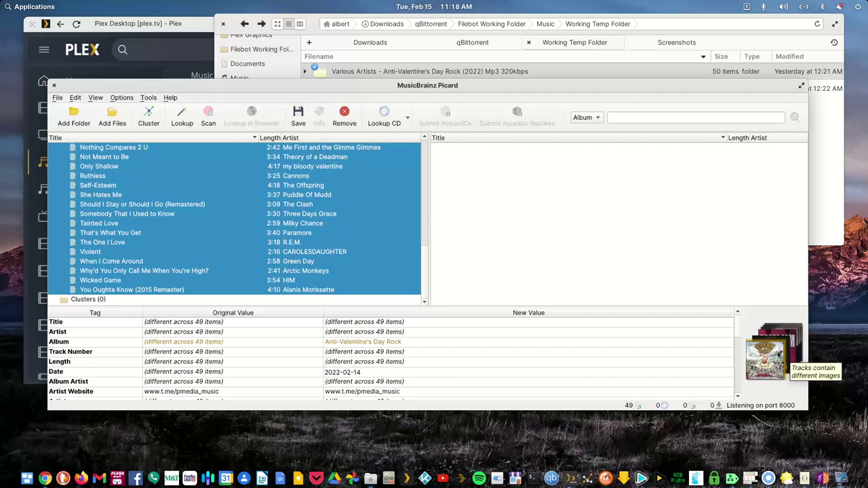
# - Set cover (1).jpg from the Anti-Valentine's Day Rock folder as all 49 tracks' front cover
pyautogui.rightClick(759, 356)
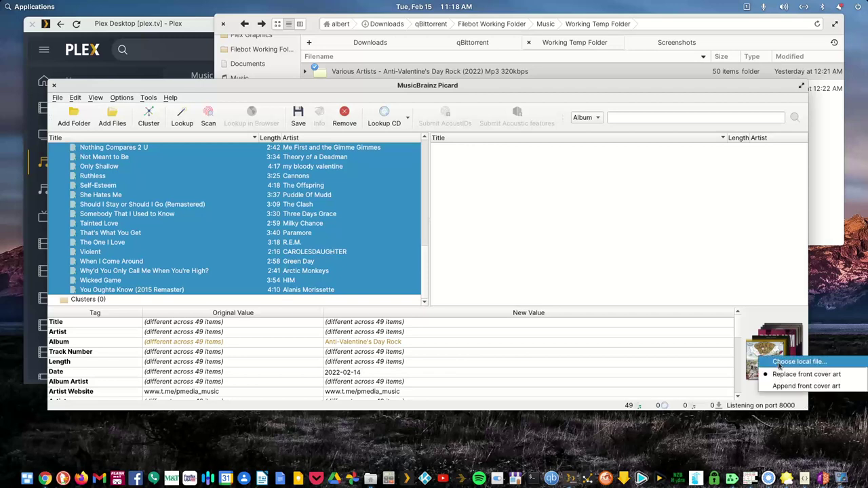
pyautogui.click(779, 363)
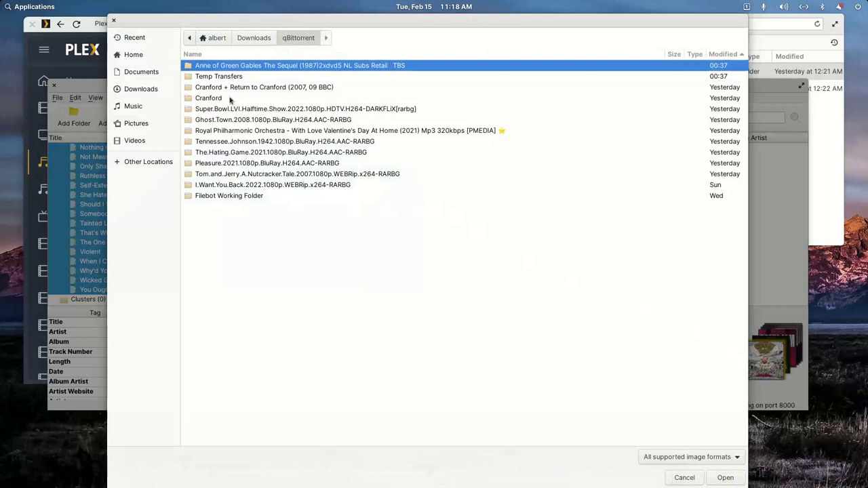
pyautogui.doubleClick(220, 196)
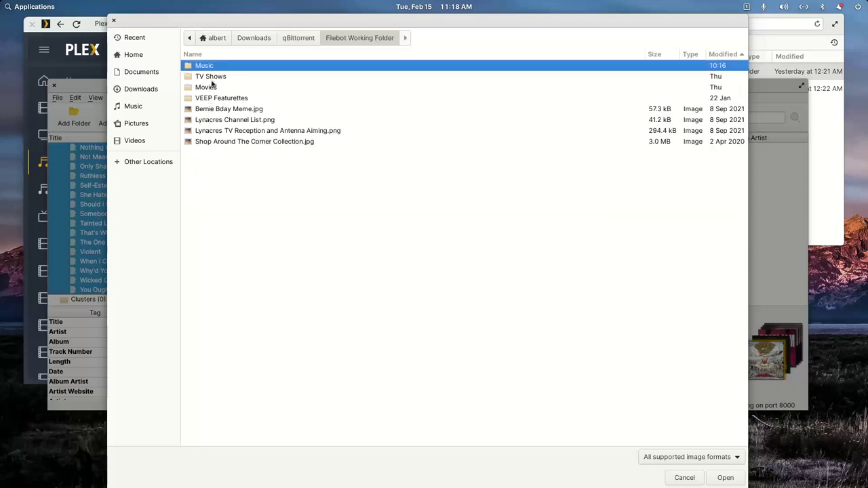
pyautogui.doubleClick(211, 67)
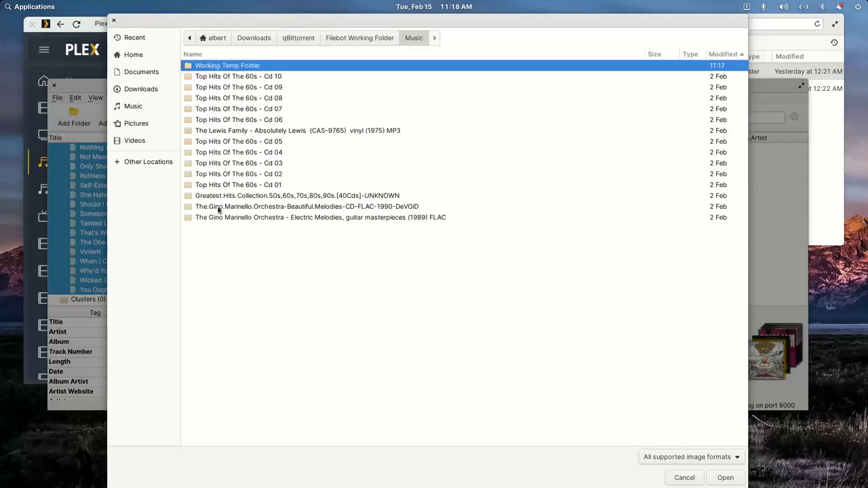
pyautogui.doubleClick(242, 65)
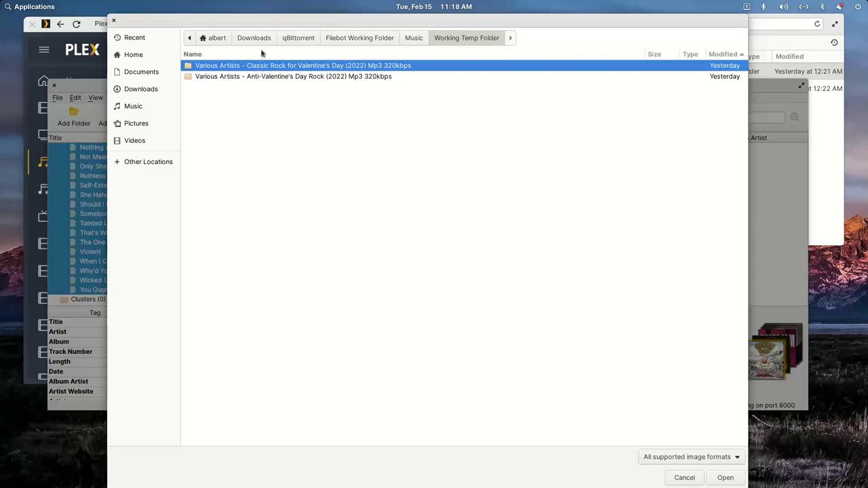
pyautogui.moveTo(203, 22)
pyautogui.mouseDown()
pyautogui.moveTo(320, 299)
pyautogui.moveTo(333, 358)
pyautogui.moveTo(170, 37)
pyautogui.mouseUp()
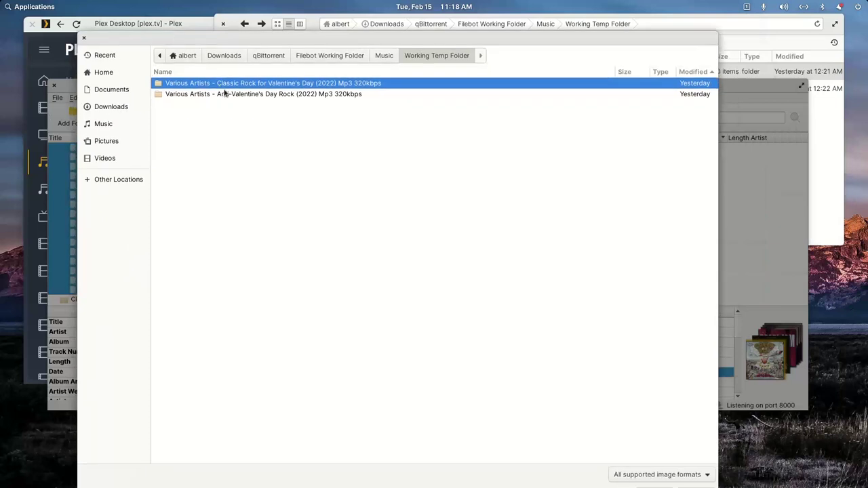
pyautogui.click(248, 94)
pyautogui.doubleClick(248, 95)
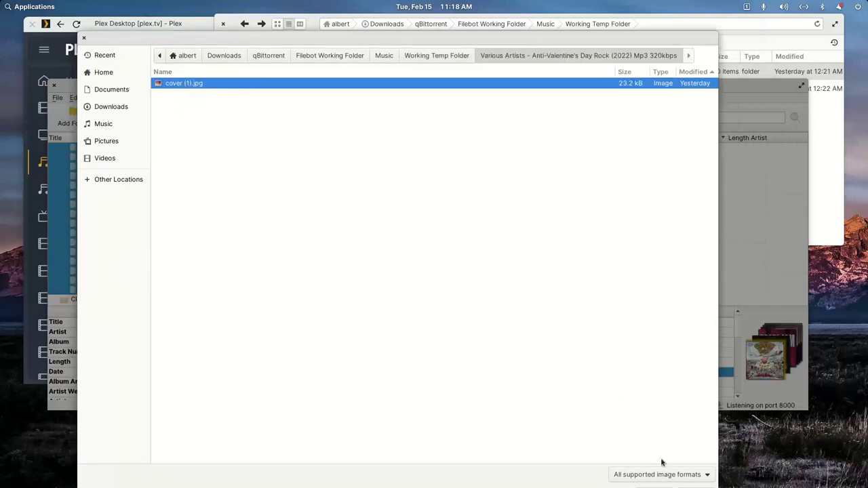
pyautogui.moveTo(512, 43); pyautogui.dragTo(509, 25)
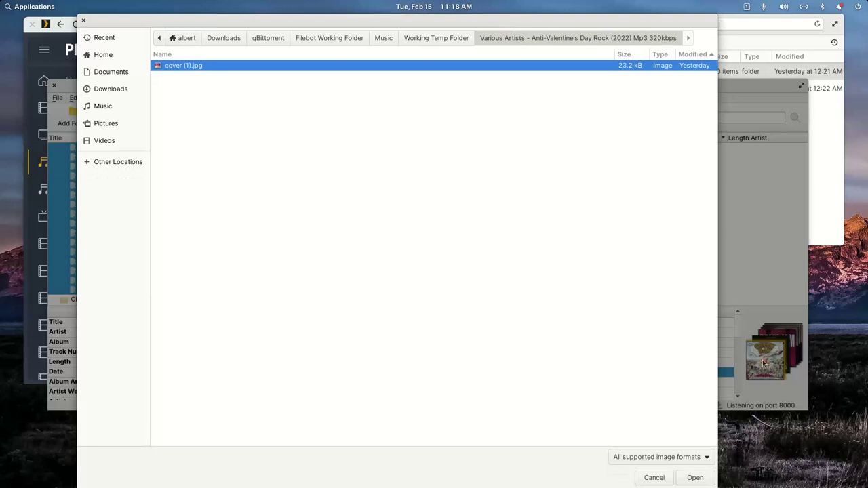
pyautogui.click(696, 478)
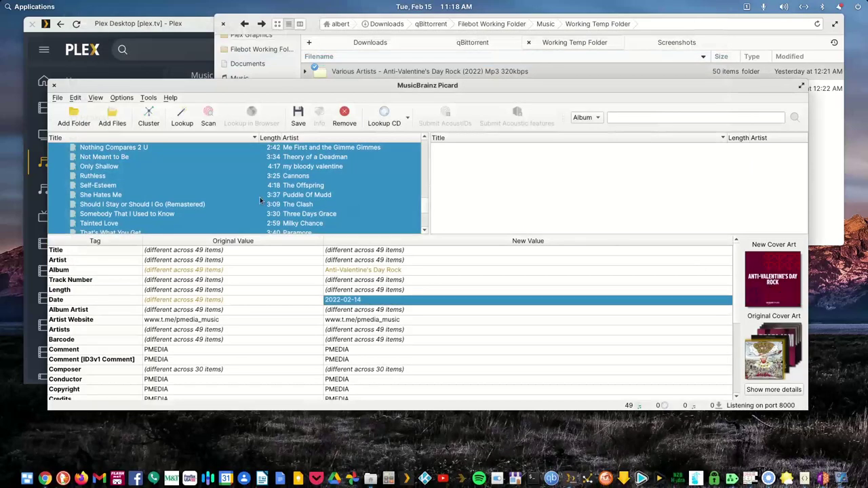
# - Save the 49 tracks, cluster them as Anti-Valentine's Day Rock, and remove that cluster
pyautogui.click(297, 116)
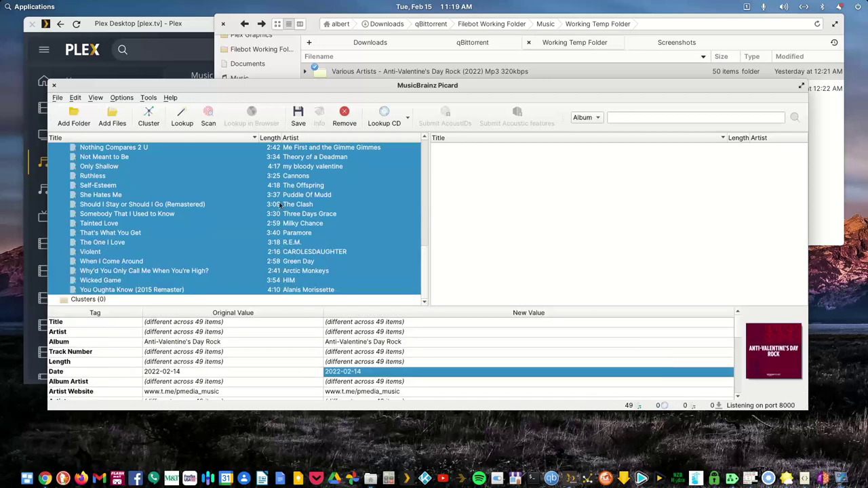
pyautogui.click(149, 115)
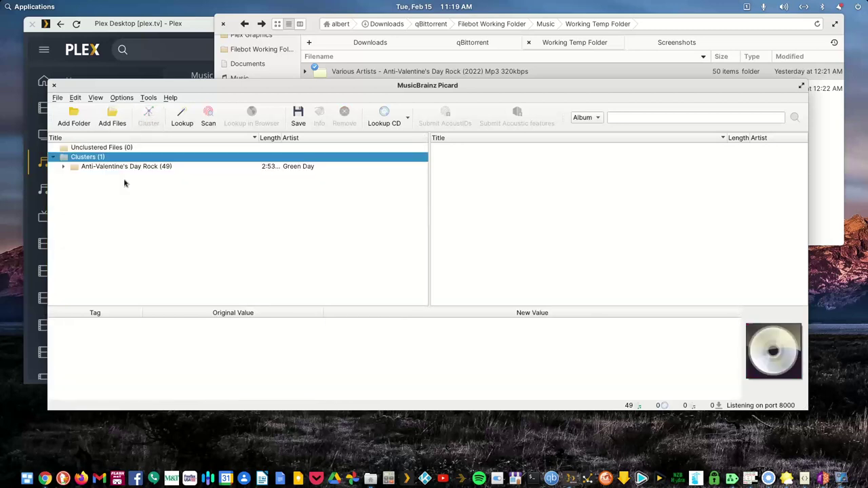
pyautogui.click(126, 168)
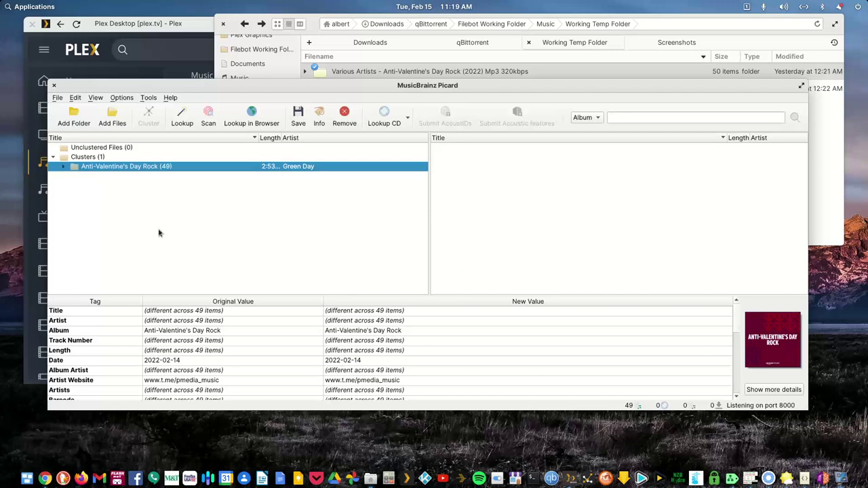
pyautogui.rightClick(133, 169)
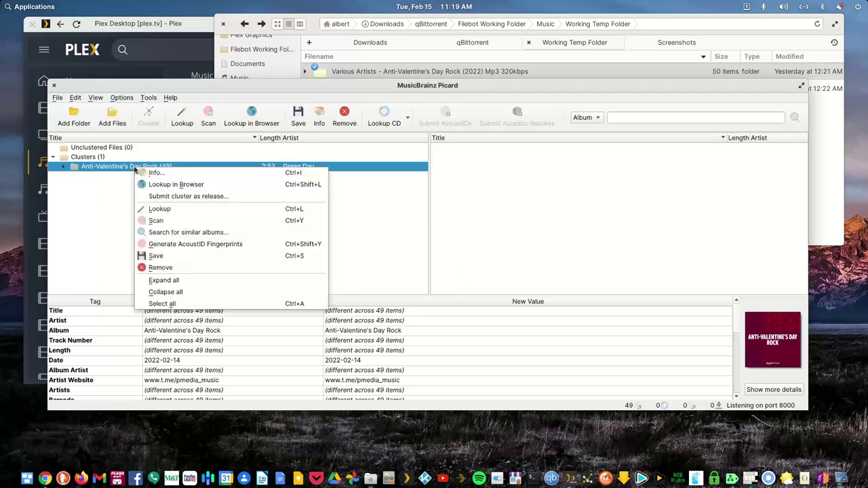
pyautogui.click(162, 268)
# - Check the Anti-Valentine's Day Rock folder's files, then cut it out of the Working Temp Folder
pyautogui.click(314, 24)
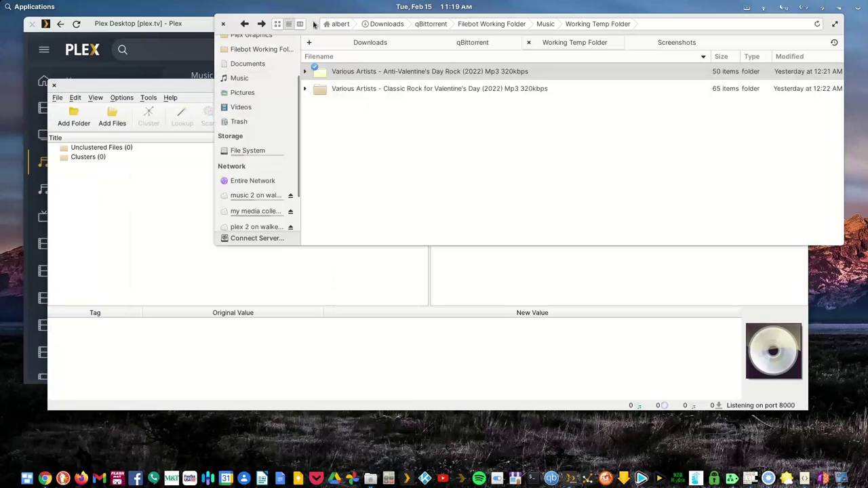
pyautogui.rightClick(351, 73)
pyautogui.click(330, 135)
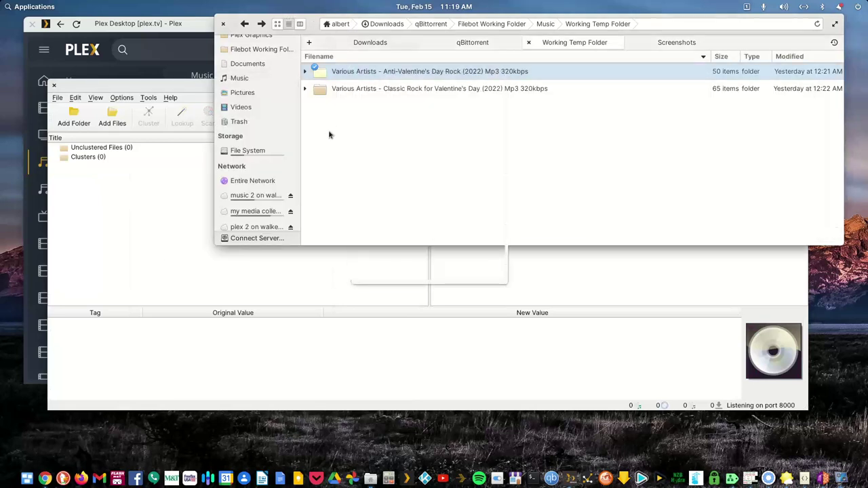
pyautogui.doubleClick(371, 72)
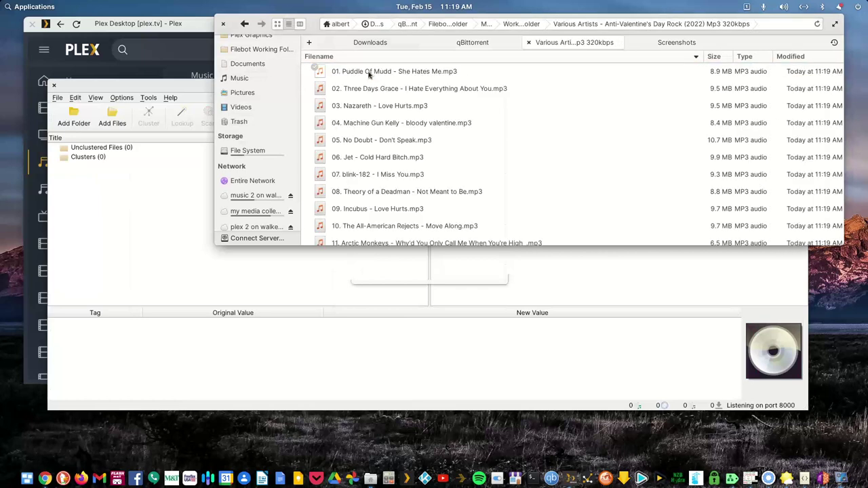
pyautogui.hotkey('alt', 'Left')
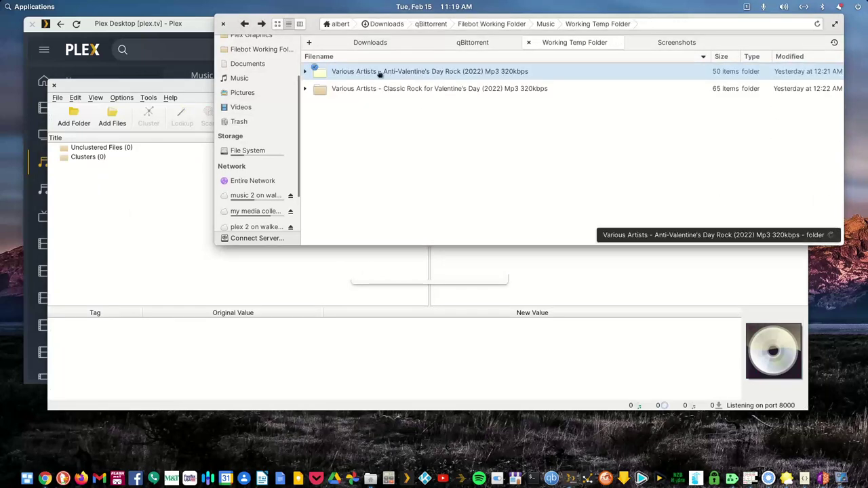
pyautogui.rightClick(380, 74)
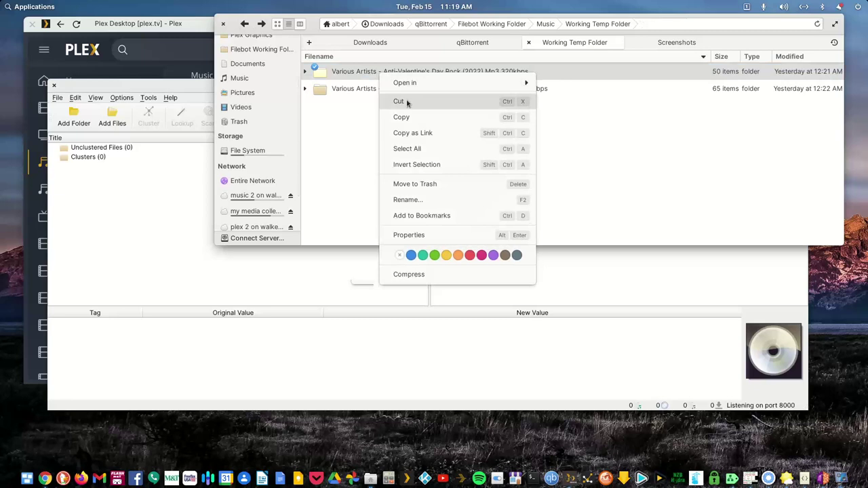
pyautogui.click(407, 102)
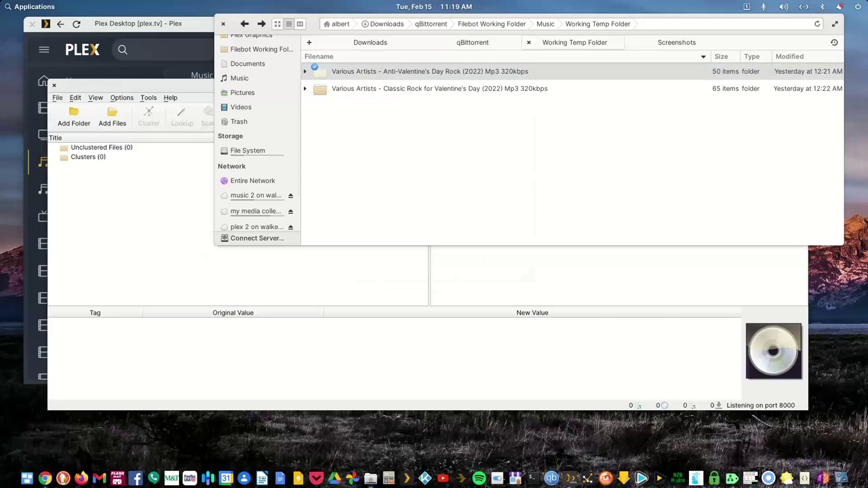
# - Load the Classic Rock for Valentine's Day folder's tracks into Picard, keeping the folder name unchanged
pyautogui.click(400, 162)
pyautogui.moveTo(374, 89); pyautogui.dragTo(181, 214)
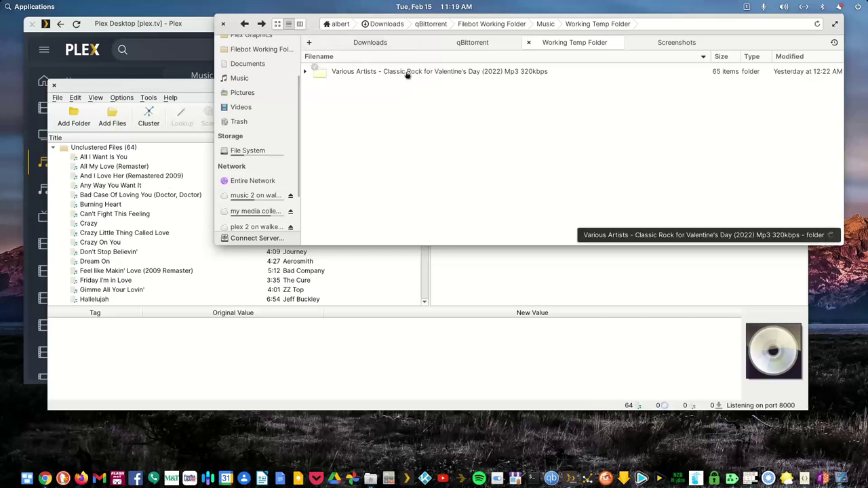
pyautogui.rightClick(408, 73)
pyautogui.click(441, 201)
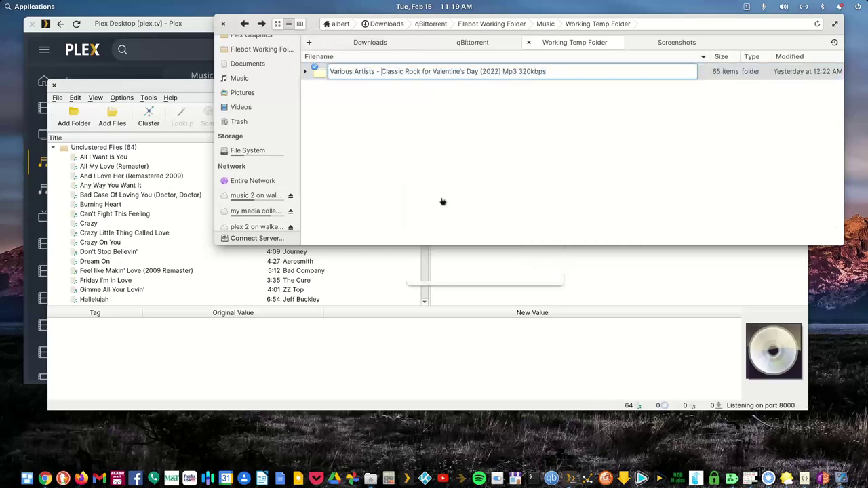
pyautogui.hotkey('shift', 'Right')
pyautogui.hotkey('shift', 'Right')
pyautogui.hotkey('shift', 'Right')
pyautogui.hotkey('shift', 'Right')
pyautogui.hotkey('shift', 'Right')
pyautogui.hotkey('shift', 'Right')
pyautogui.hotkey('ctrl', 'c')
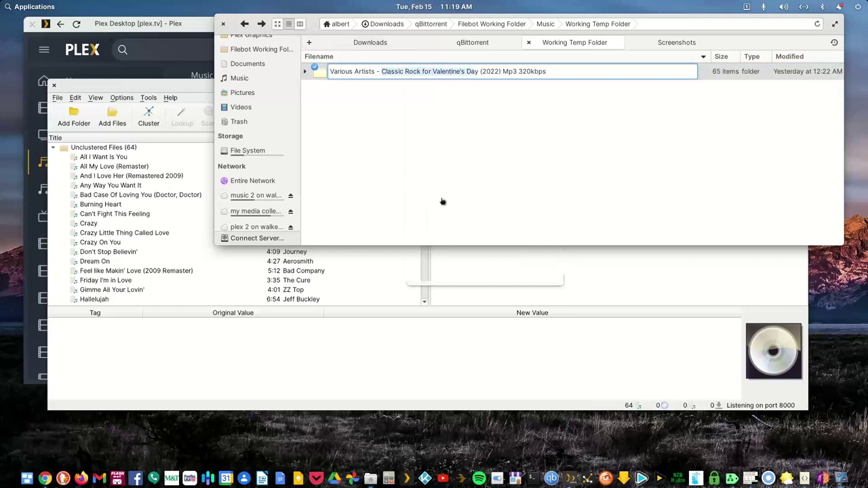
pyautogui.press('Escape')
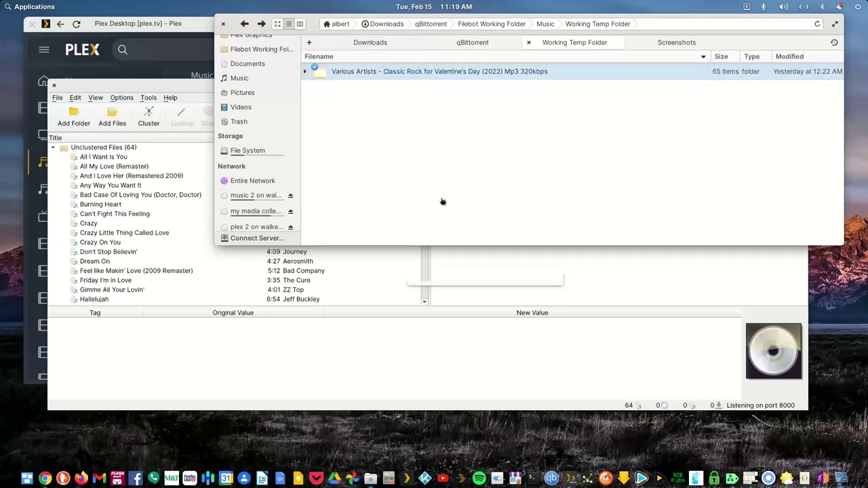
# - Inspect the existing tags of Bad Case Of Loving You, Burning Heart and another track
pyautogui.click(142, 318)
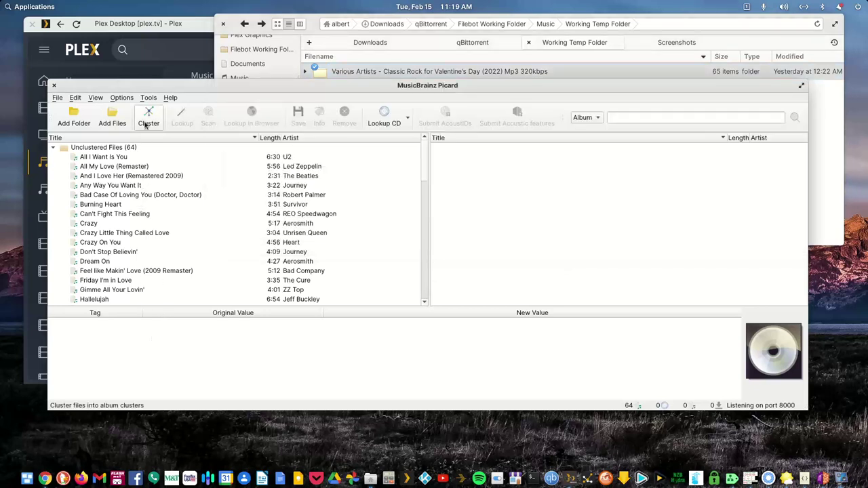
pyautogui.click(139, 196)
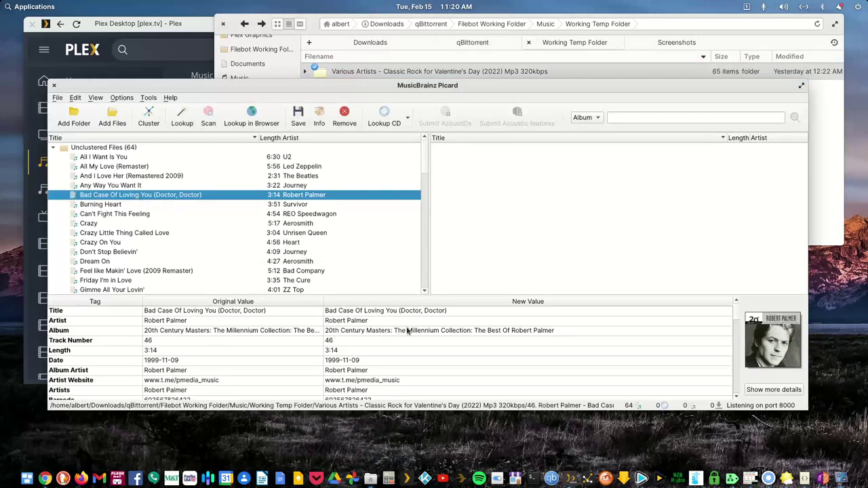
pyautogui.click(296, 204)
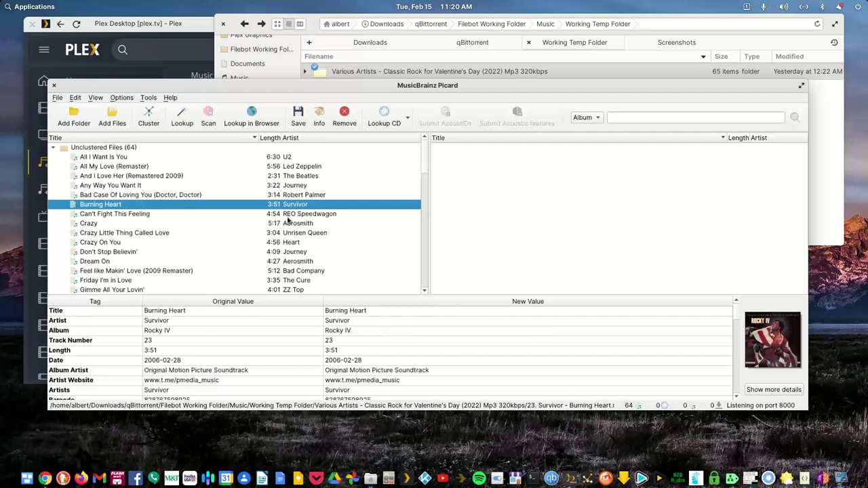
pyautogui.click(290, 226)
# - Select all 64 tracks and set their album to Classic Rock for Valentine's Day
pyautogui.click(95, 161)
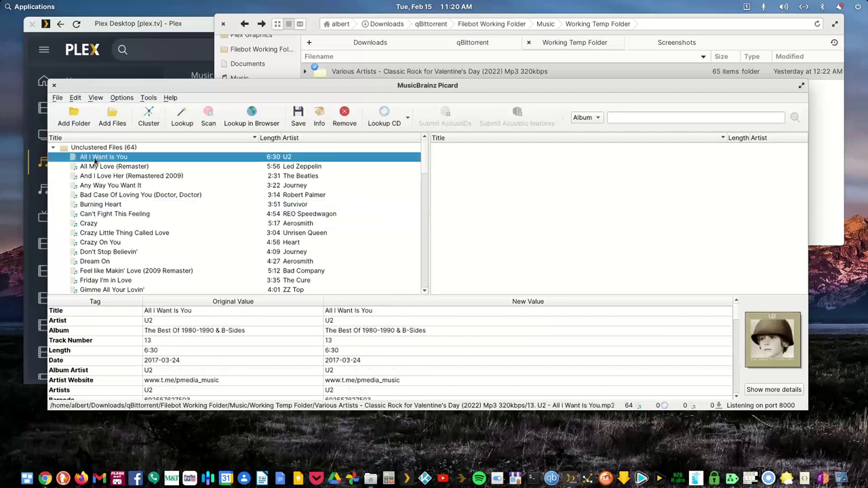
pyautogui.hotkey('shift', 'Down')
pyautogui.hotkey('shift', 'Down')
pyautogui.hotkey('shift', 'Down')
pyautogui.hotkey('shift', 'Down')
pyautogui.hotkey('shift', 'Down')
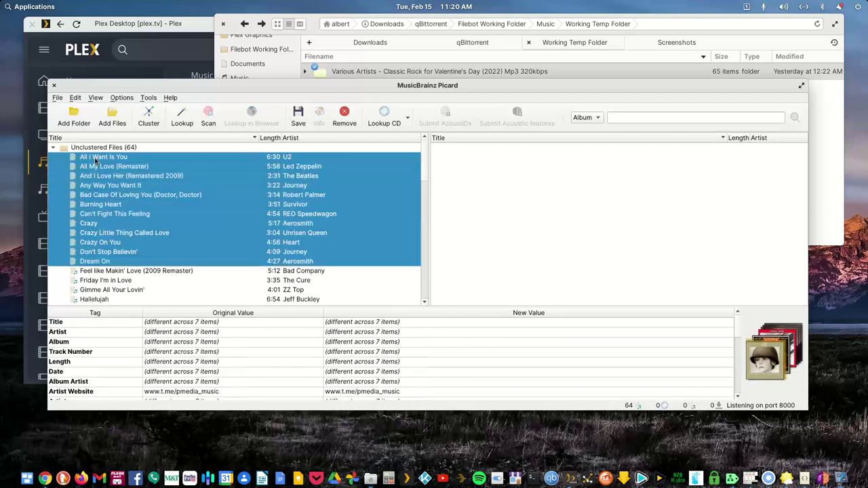
pyautogui.hotkey('shift', 'Down')
pyautogui.hotkey('shift', 'Down')
pyautogui.hotkey('shift', 'Down')
pyautogui.hotkey('shift', 'Down')
pyautogui.hotkey('shift', 'Down')
pyautogui.hotkey('shift', 'Down')
pyautogui.hotkey('shift', 'Down')
pyautogui.hotkey('shift', 'Down')
pyautogui.hotkey('shift', 'Down')
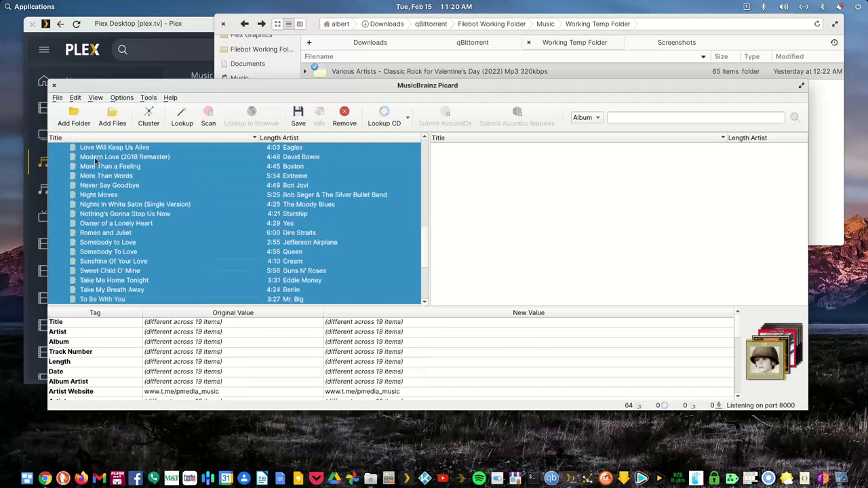
pyautogui.hotkey('shift', 'Down')
pyautogui.hotkey('shift', 'Down')
pyautogui.hotkey('shift', 'Down')
pyautogui.hotkey('shift', 'Down')
pyautogui.hotkey('shift', 'Down')
pyautogui.hotkey('shift', 'Down')
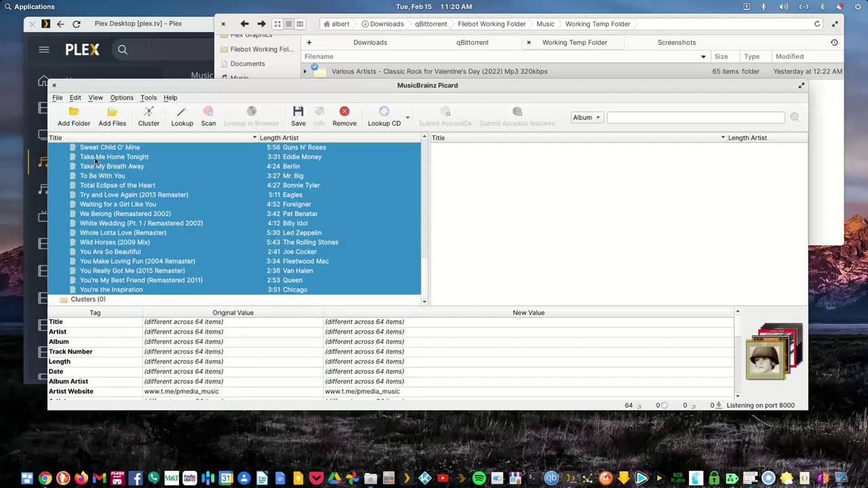
pyautogui.doubleClick(344, 342)
pyautogui.hotkey('ctrl', 'v')
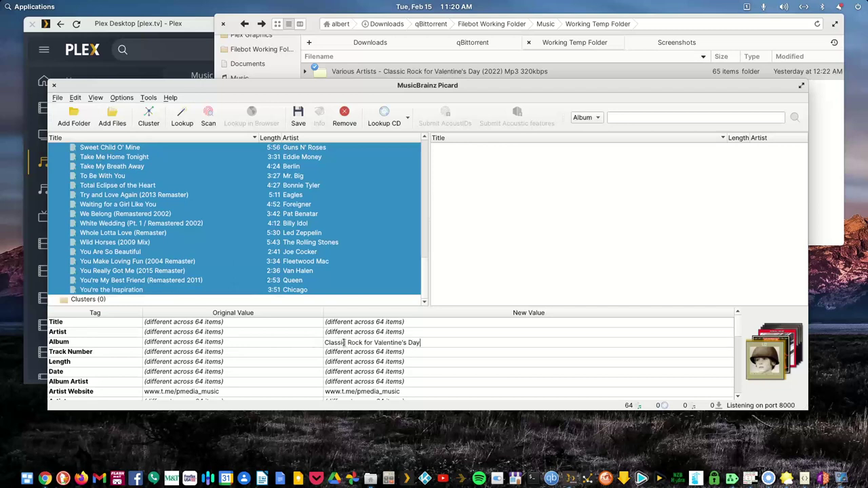
pyautogui.press('Return')
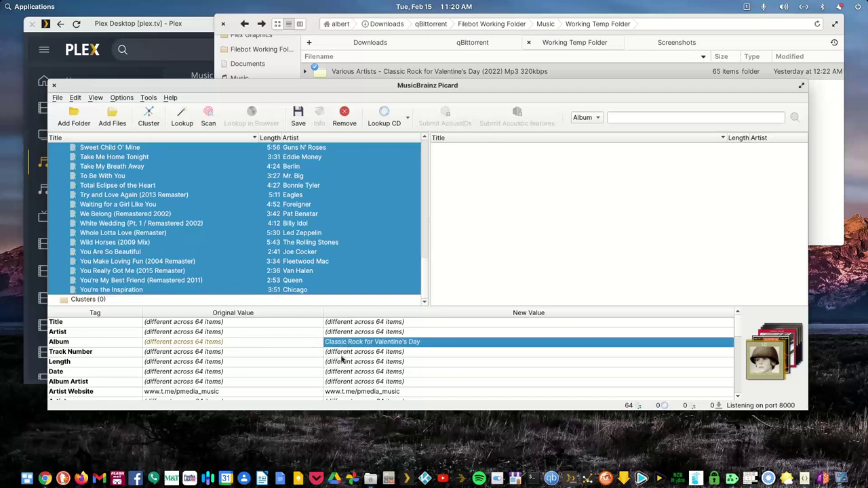
# - Set the date of all selected tracks to 2022-02-14
pyautogui.doubleClick(334, 373)
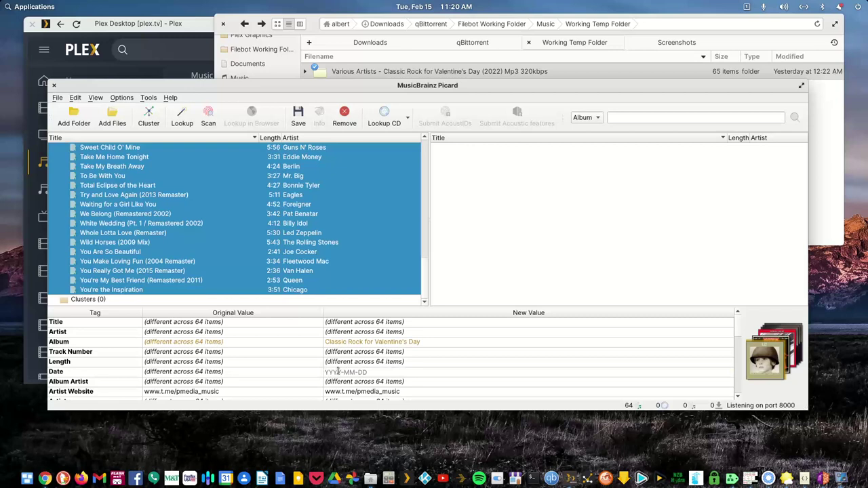
pyautogui.write('2022-02-14')
pyautogui.press('Return')
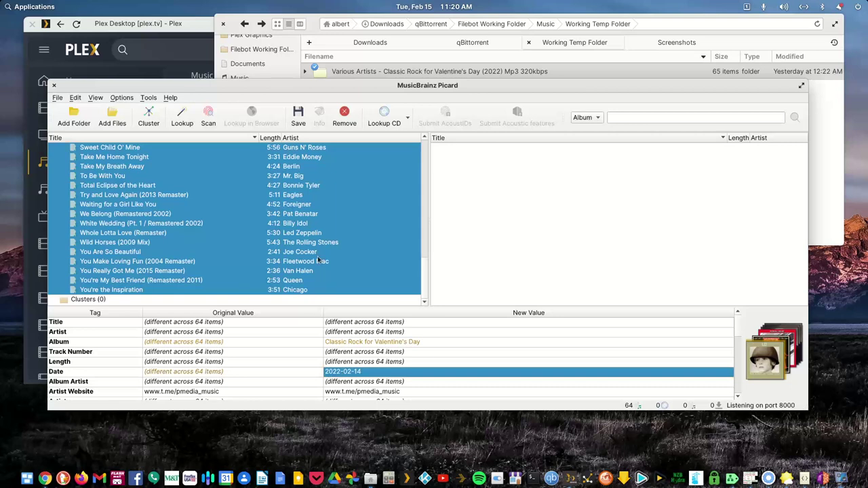
# - Use the Classic Rock folder's cover (1).jpg as front cover, save the 64 tracks, and cluster them
pyautogui.rightClick(773, 363)
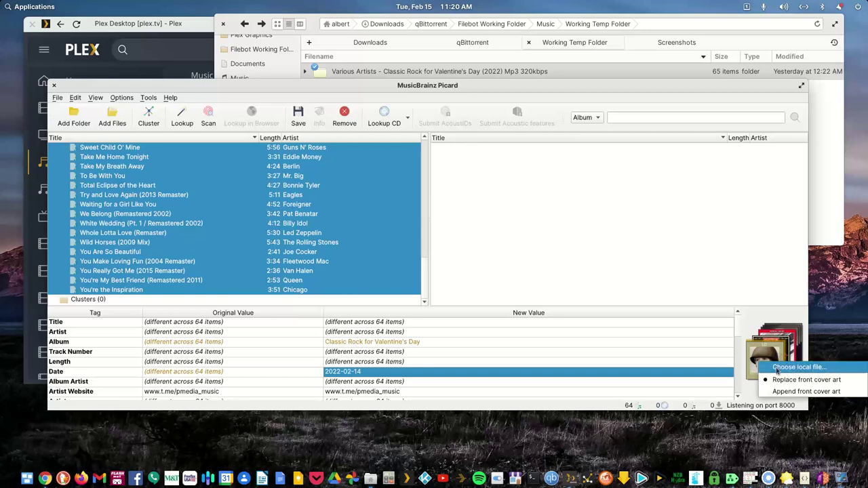
pyautogui.click(777, 369)
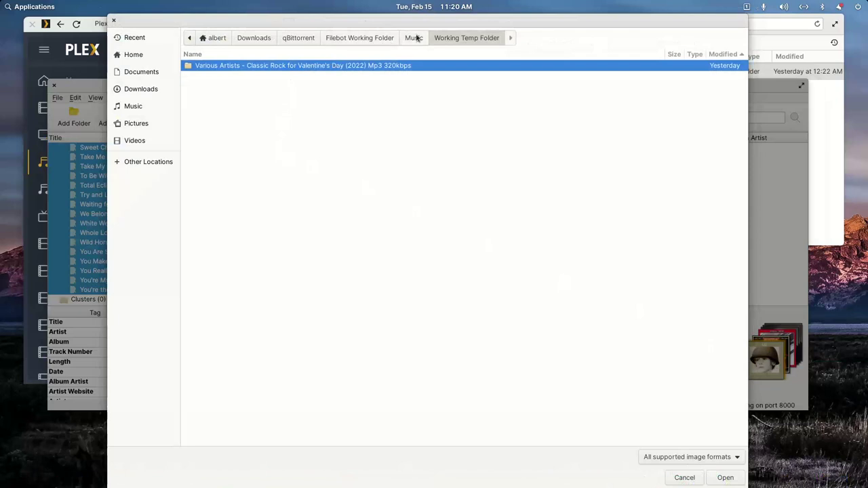
pyautogui.doubleClick(310, 66)
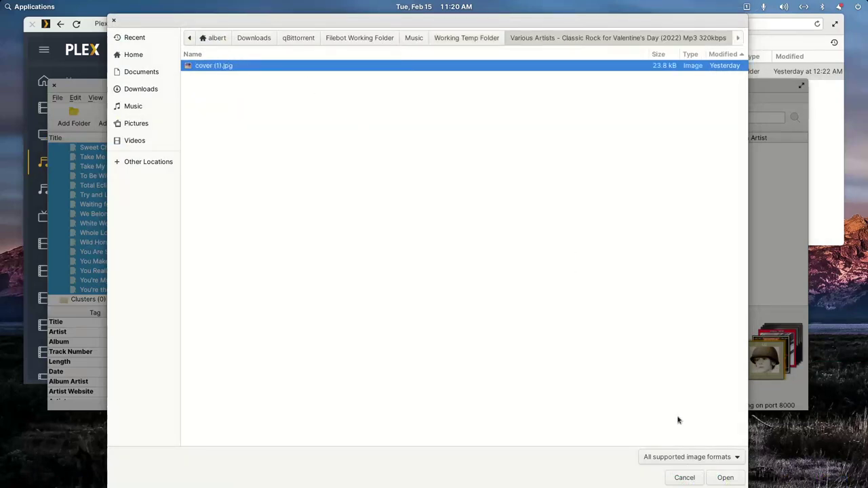
pyautogui.click(723, 478)
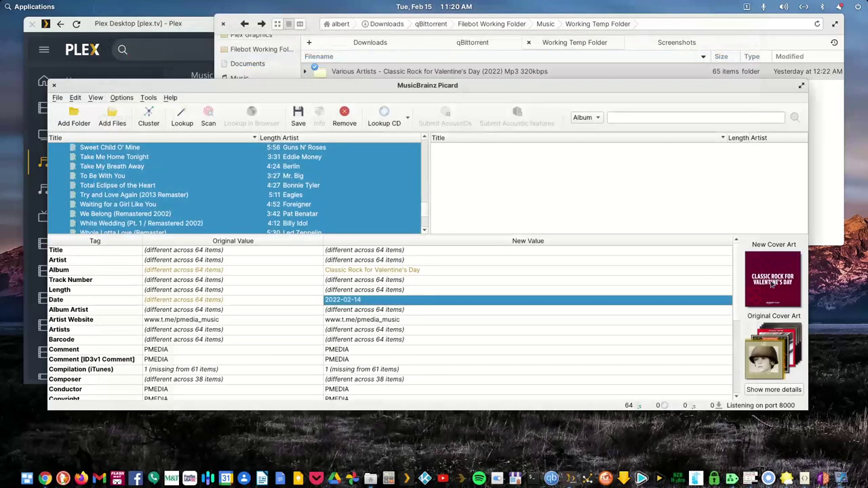
pyautogui.click(288, 116)
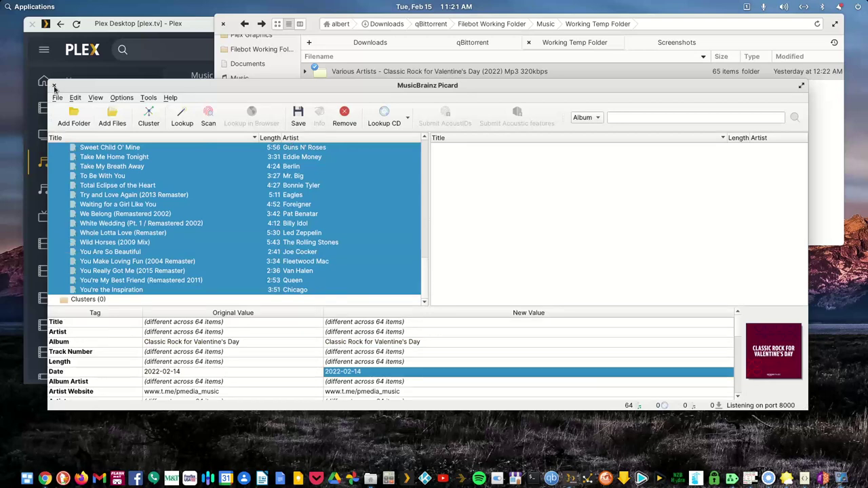
pyautogui.click(148, 117)
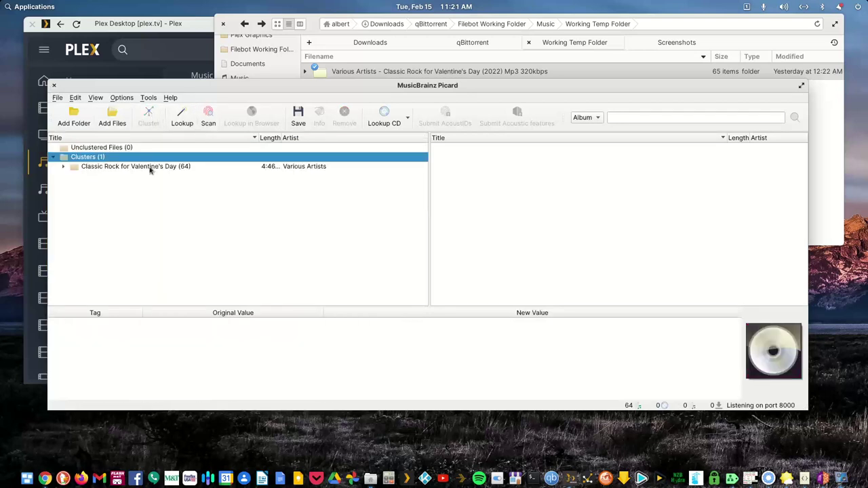
# - Close Picard, cut the Classic Rock for Valentine's Day folder for moving, and maximize Plex
pyautogui.click(150, 170)
pyautogui.click(55, 86)
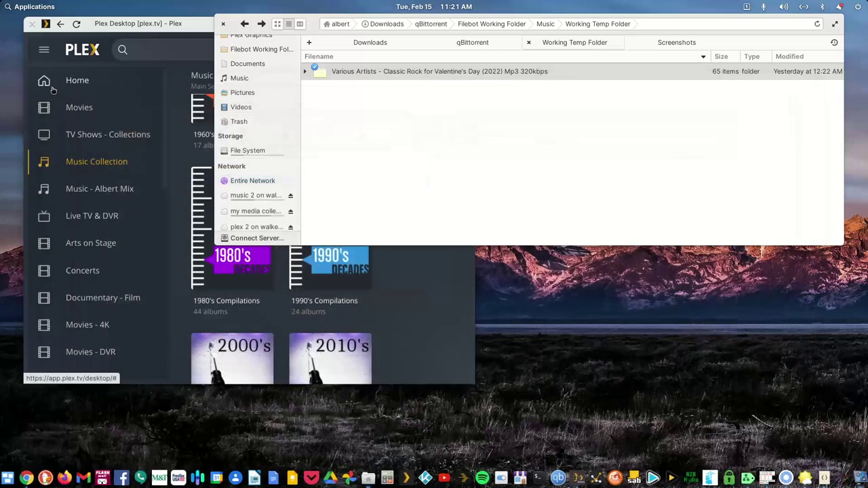
pyautogui.rightClick(384, 72)
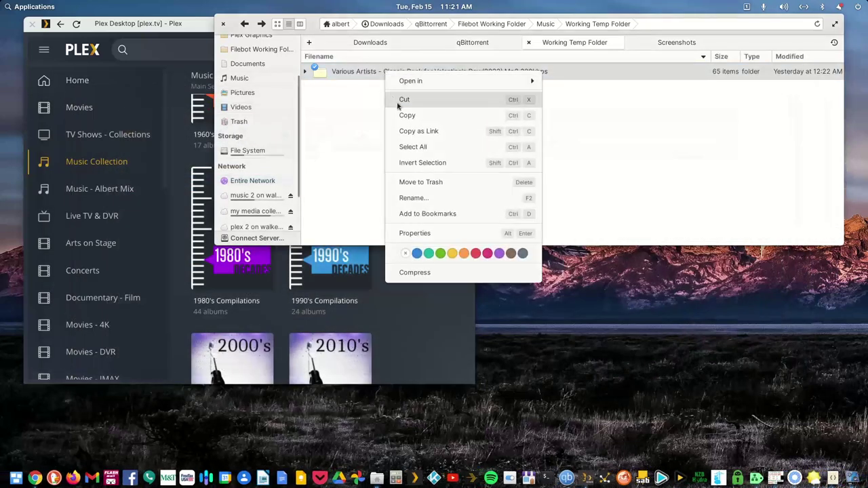
pyautogui.click(404, 115)
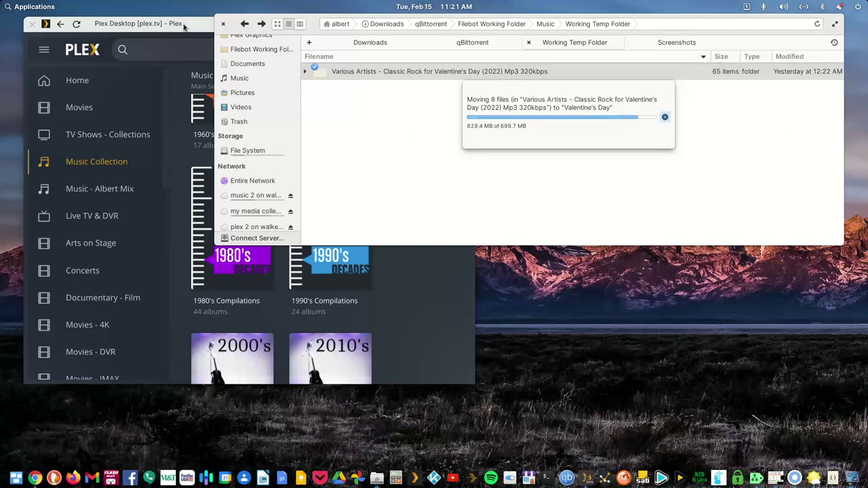
pyautogui.doubleClick(183, 25)
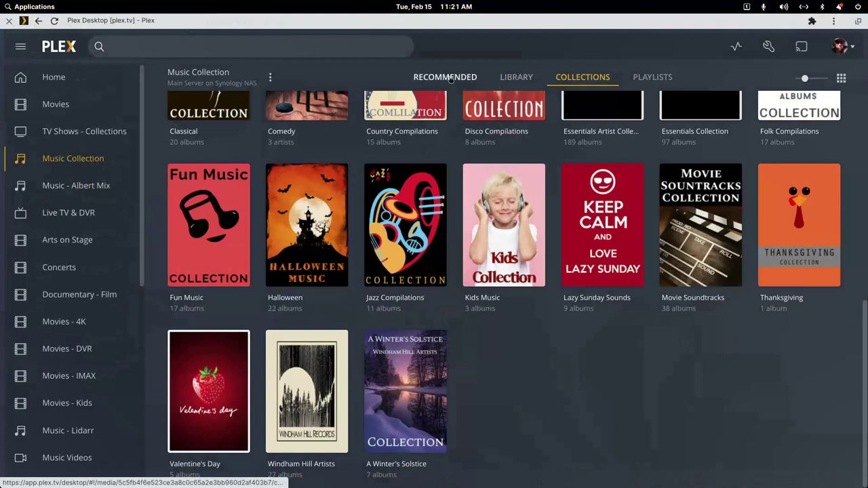
# - Show the music library's Recommended view and rescan it for the new Valentine's albums
pyautogui.click(445, 78)
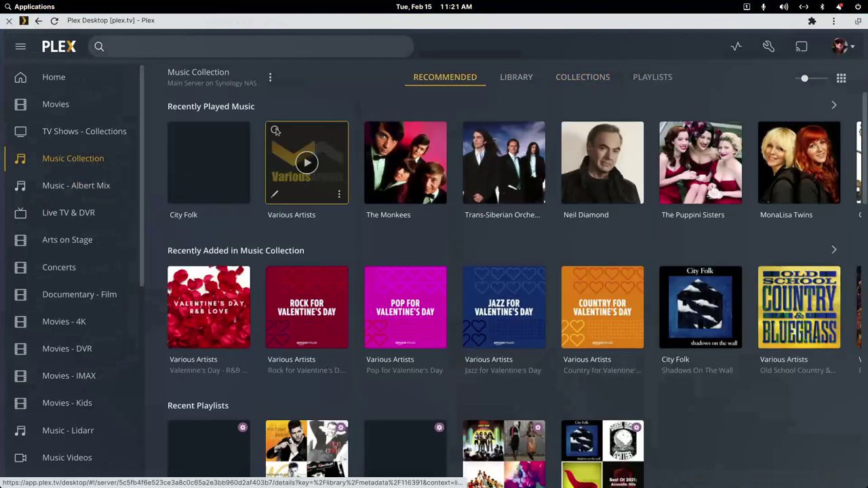
pyautogui.click(270, 77)
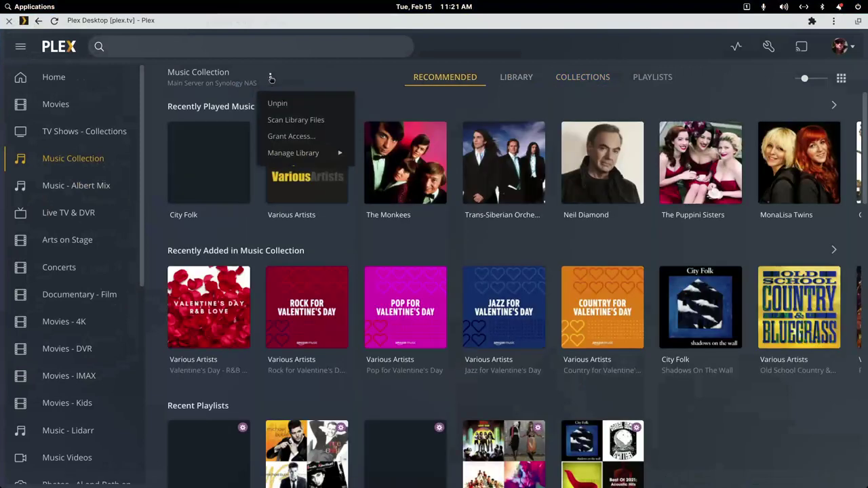
pyautogui.click(281, 120)
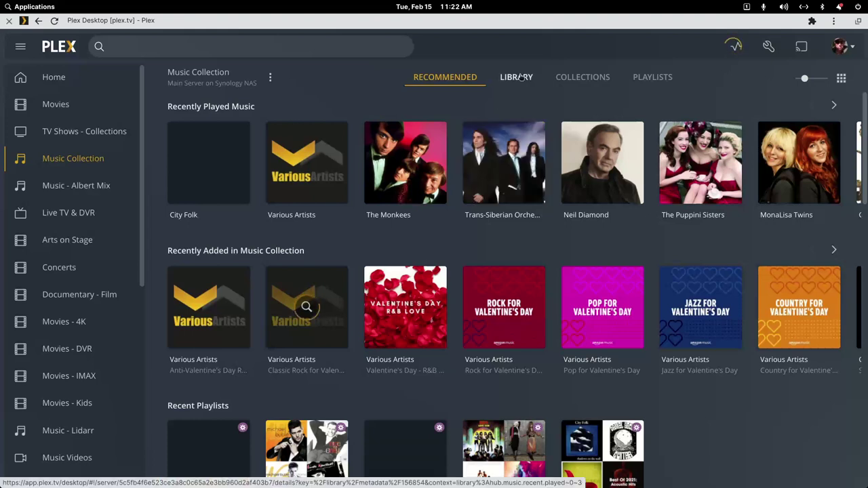
# - Switch to Library and back to Recommended to refresh the Recently Added row
pyautogui.click(520, 80)
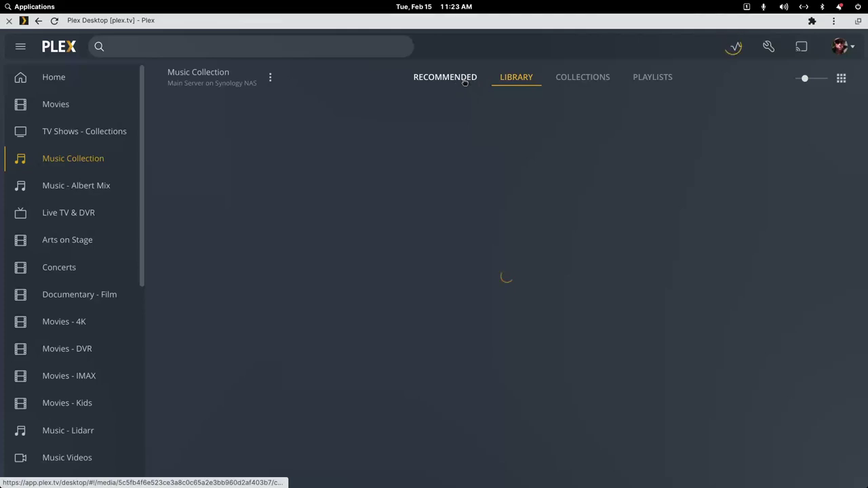
pyautogui.click(462, 86)
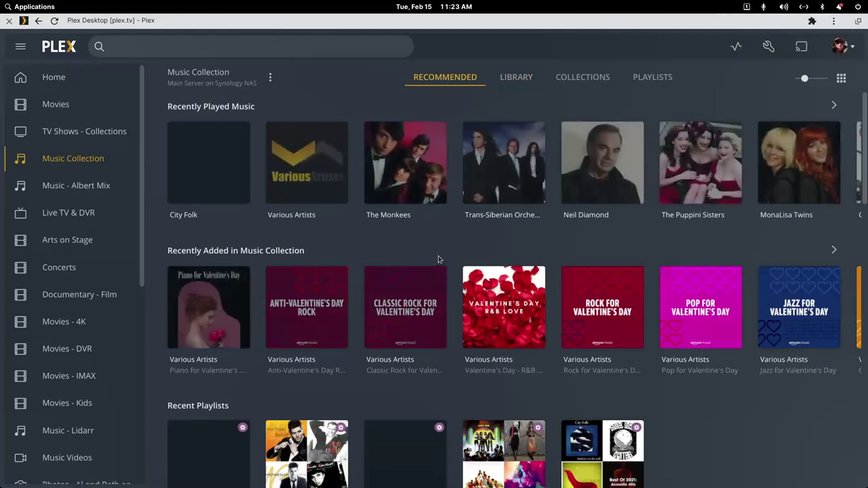
pyautogui.moveTo(406, 307)
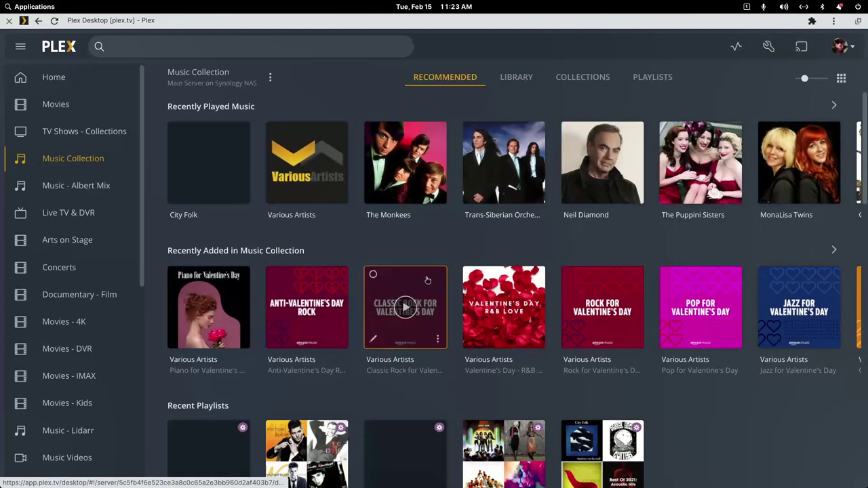
# - Open the Classic Rock for Valentine's Day album and scroll down through its 64 tracks
pyautogui.click(432, 279)
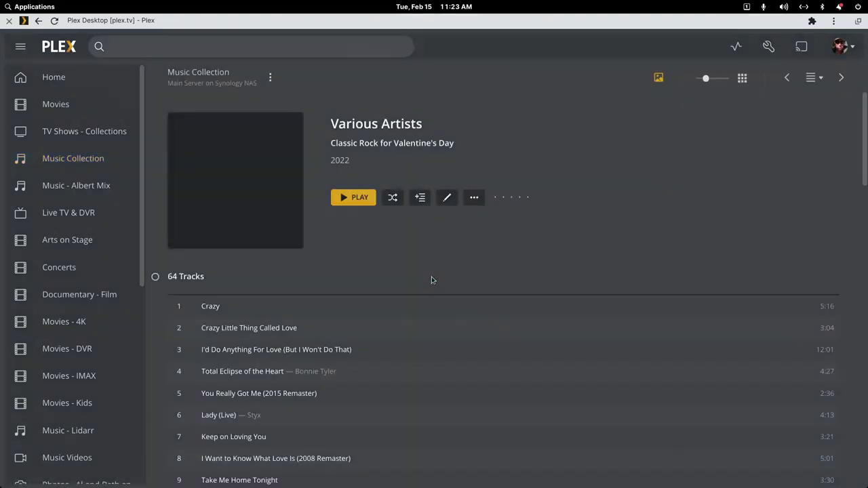
pyautogui.scroll(-1, 431, 278)
pyautogui.scroll(-2, 432, 285)
pyautogui.scroll(-2, 430, 294)
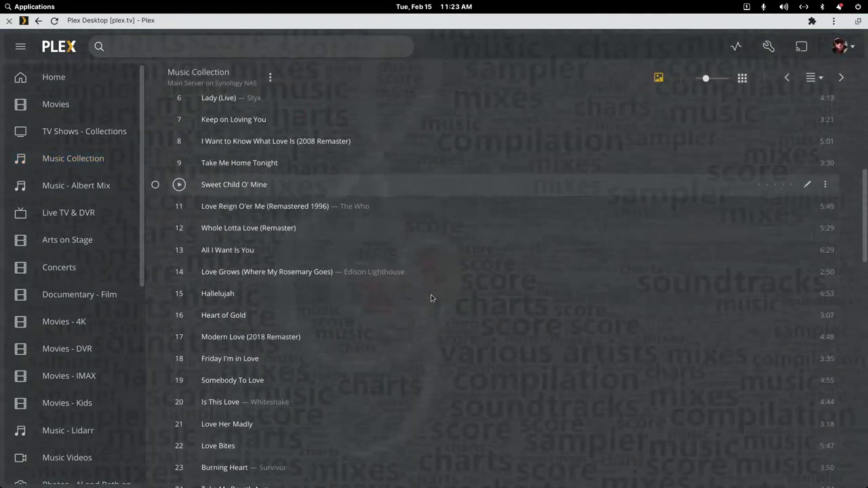
pyautogui.scroll(-3, 430, 297)
pyautogui.scroll(-1, 431, 298)
pyautogui.scroll(-2, 431, 297)
pyautogui.scroll(-3, 431, 297)
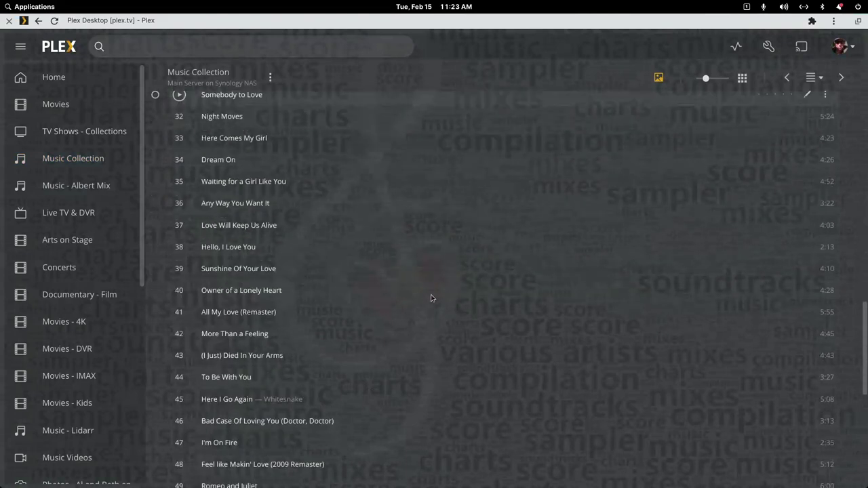
# - Scroll back to the top of the album page and return to the overview
pyautogui.scroll(3, 431, 298)
pyautogui.scroll(1, 431, 297)
pyautogui.scroll(3, 431, 297)
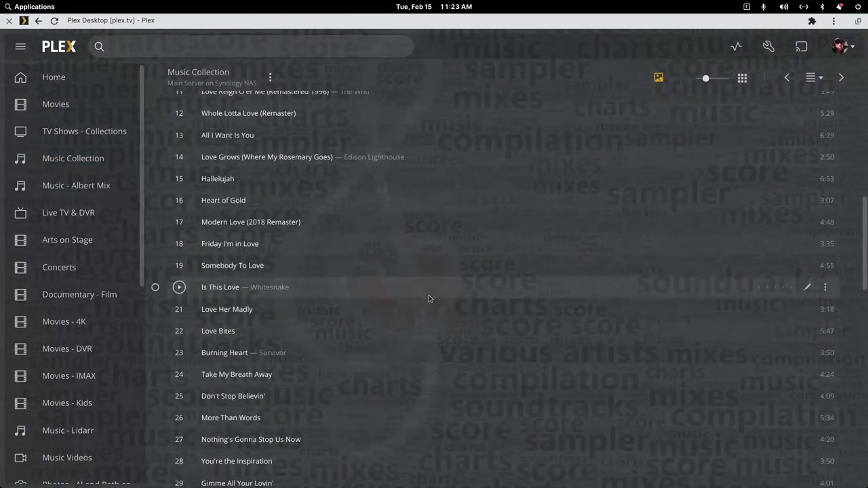
pyautogui.scroll(1, 421, 296)
pyautogui.scroll(1, 421, 296)
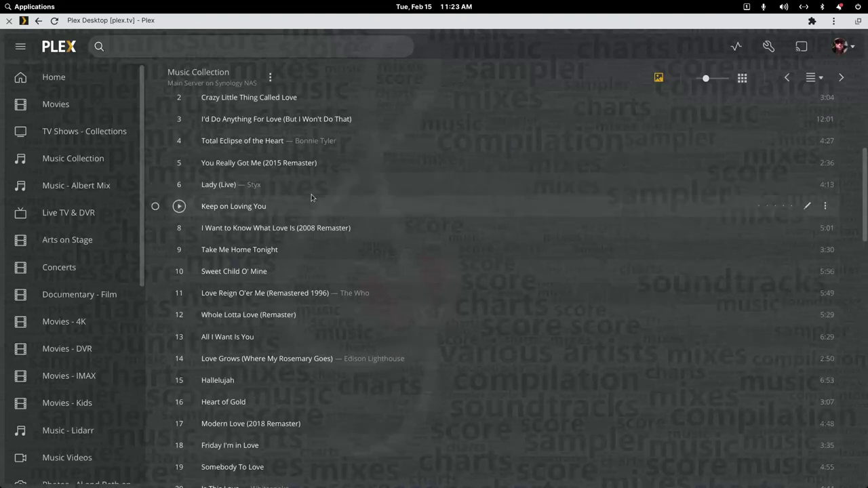
pyautogui.scroll(5, 319, 210)
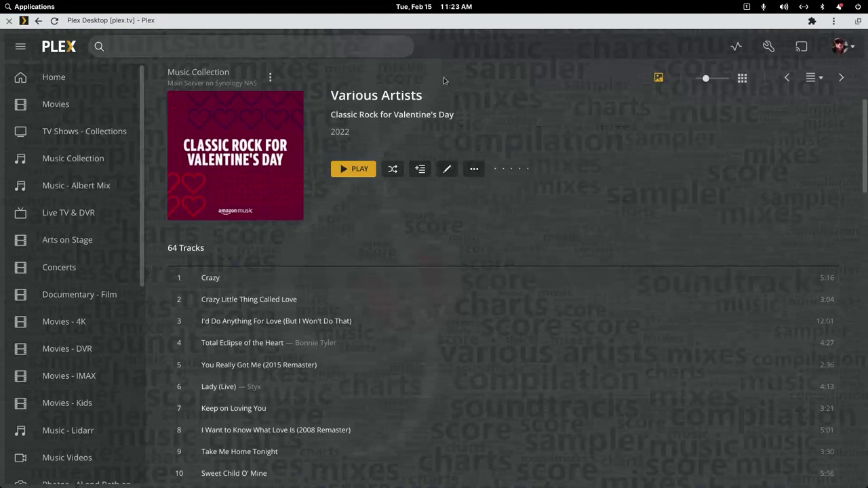
pyautogui.rightClick(485, 48)
# - Back on the music overview, select the Classic Rock, Anti-Valentine's Day Rock and Piano album tiles
pyautogui.click(495, 59)
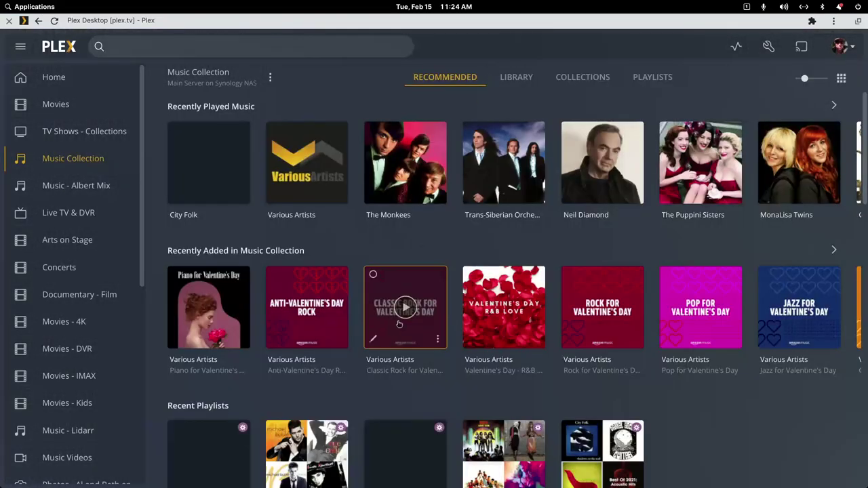
pyautogui.click(373, 275)
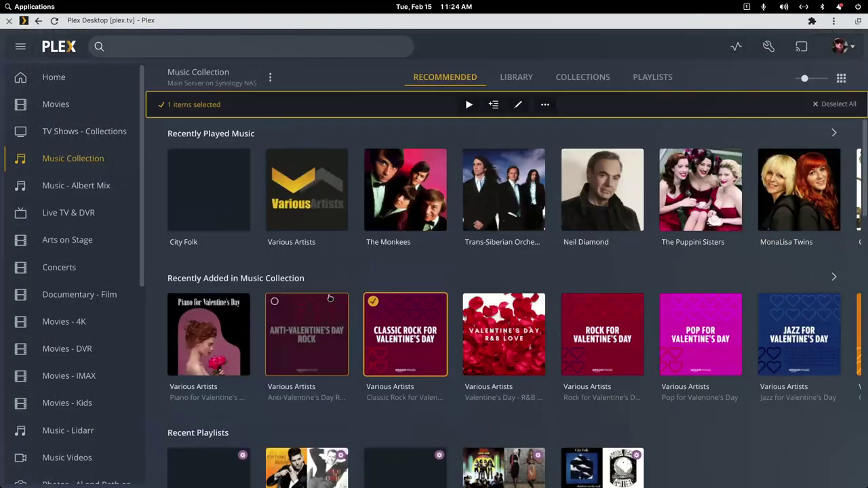
pyautogui.click(275, 303)
pyautogui.click(177, 302)
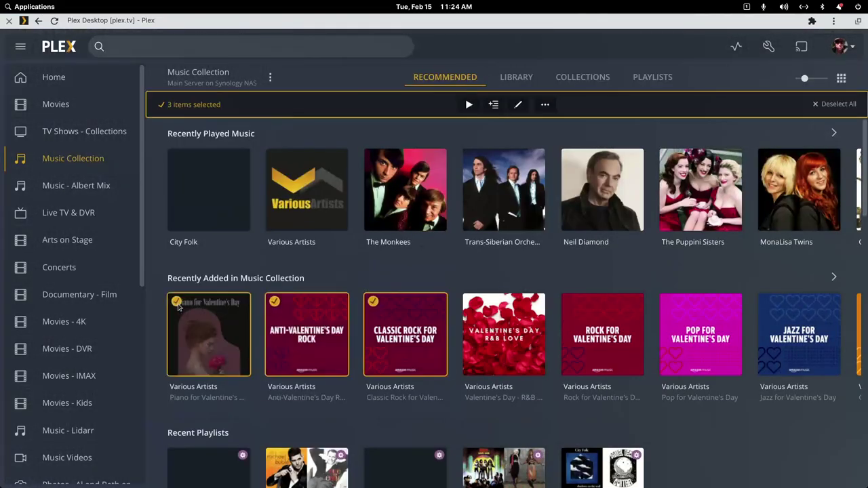
# - Tag the three selected albums with the existing Valentine's Day collection and save
pyautogui.click(518, 105)
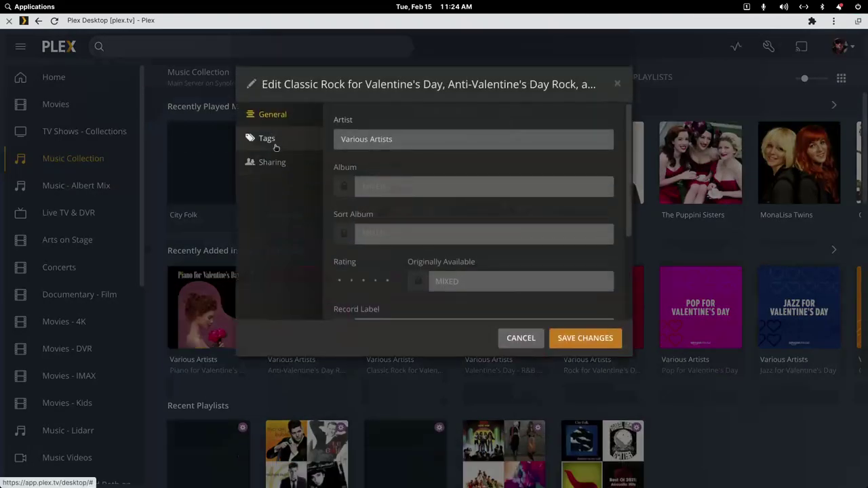
pyautogui.click(272, 140)
pyautogui.click(400, 280)
pyautogui.write('V')
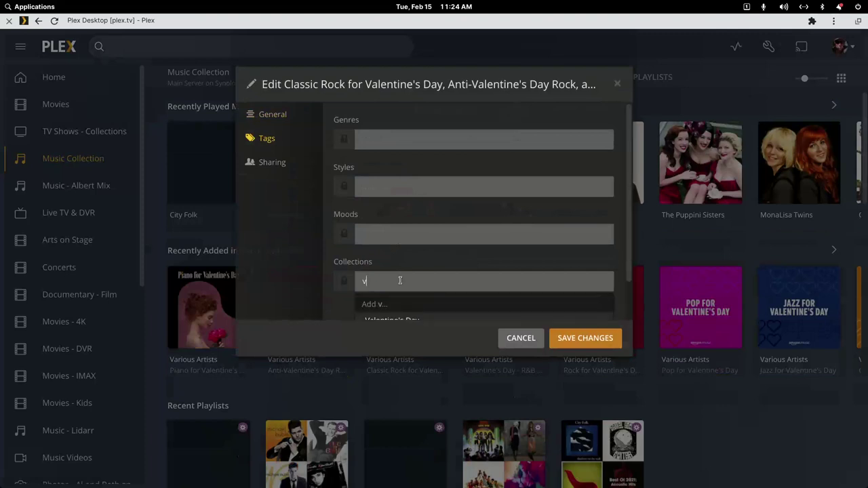
pyautogui.write('a')
pyautogui.click(403, 307)
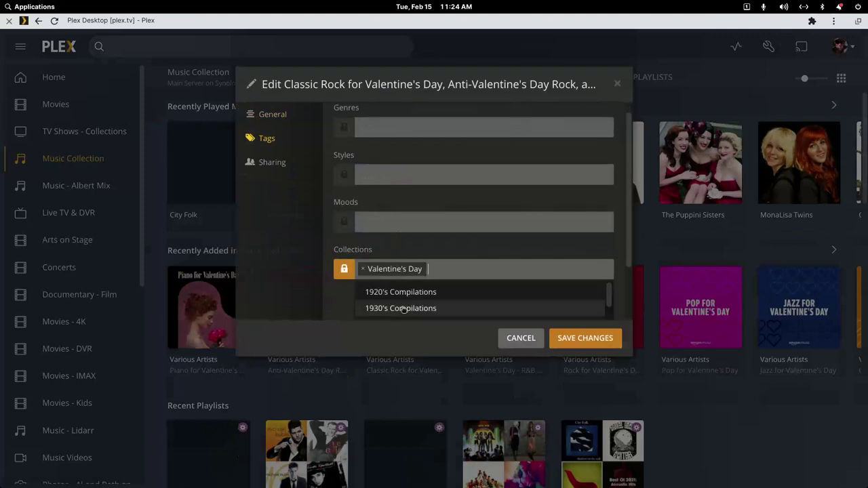
pyautogui.click(577, 339)
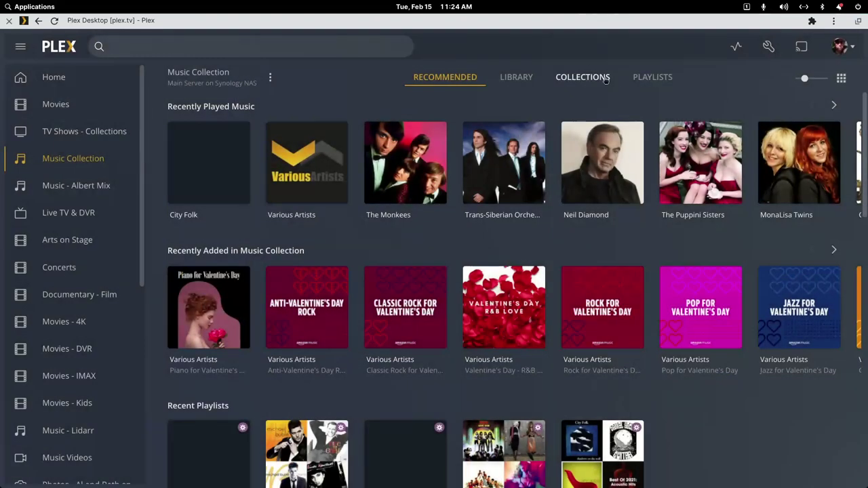
# - Check that the Valentine's Day collection now lists eight albums, then return to the collections list
pyautogui.click(583, 76)
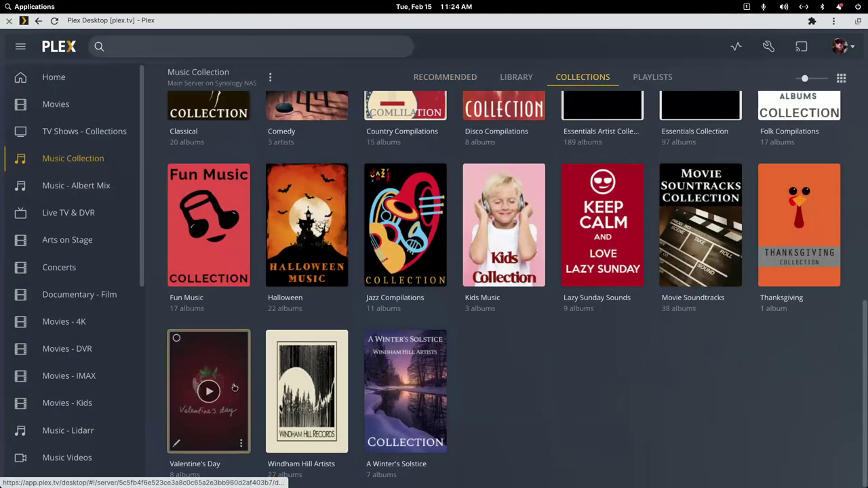
pyautogui.click(236, 377)
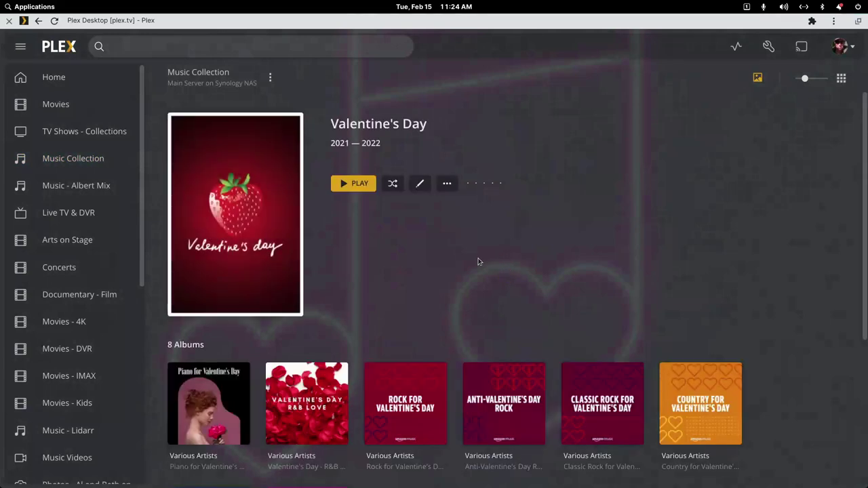
pyautogui.scroll(-2, 478, 262)
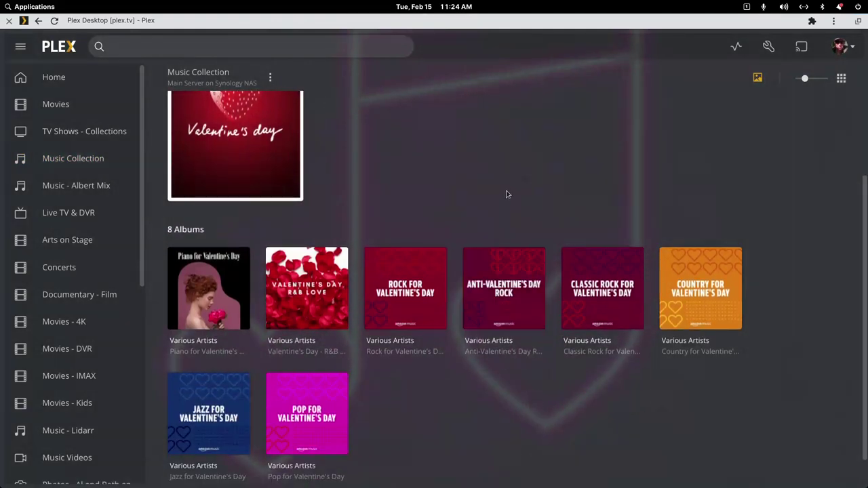
pyautogui.scroll(2, 508, 217)
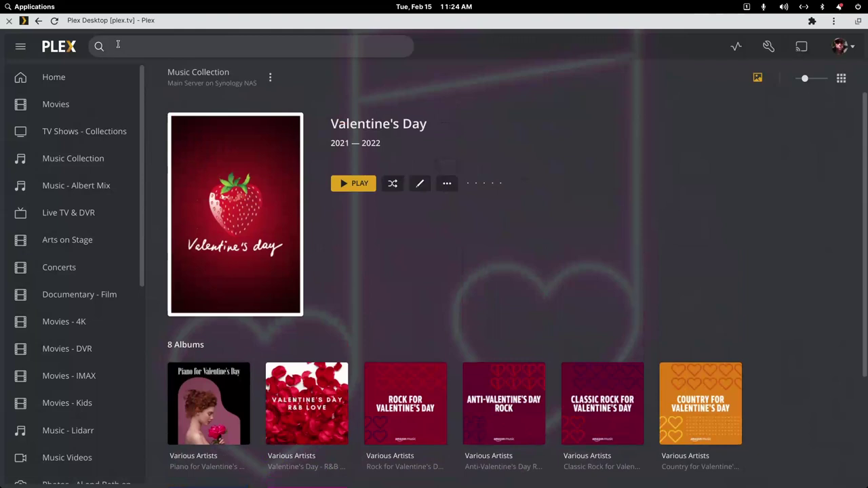
pyautogui.rightClick(476, 90)
pyautogui.click(491, 87)
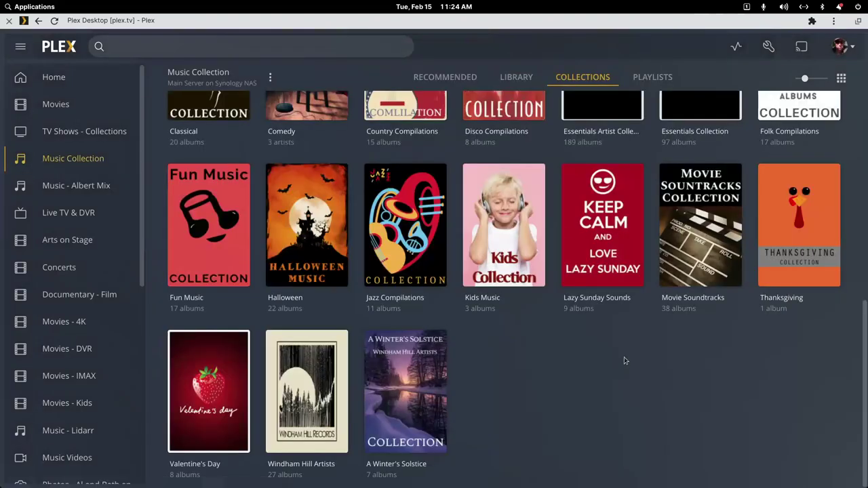
pyautogui.moveTo(307, 225)
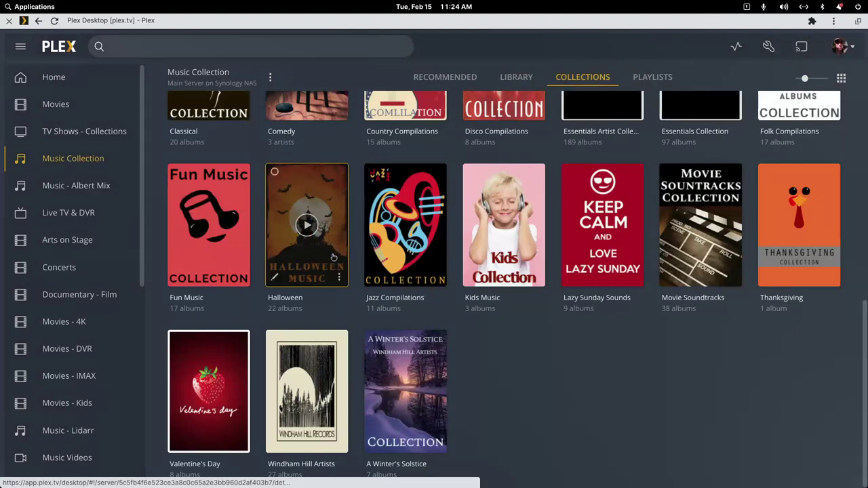
# - Look through the Jazz Compilations collection, then unmaximize Plex to reveal the file manager
pyautogui.click(434, 239)
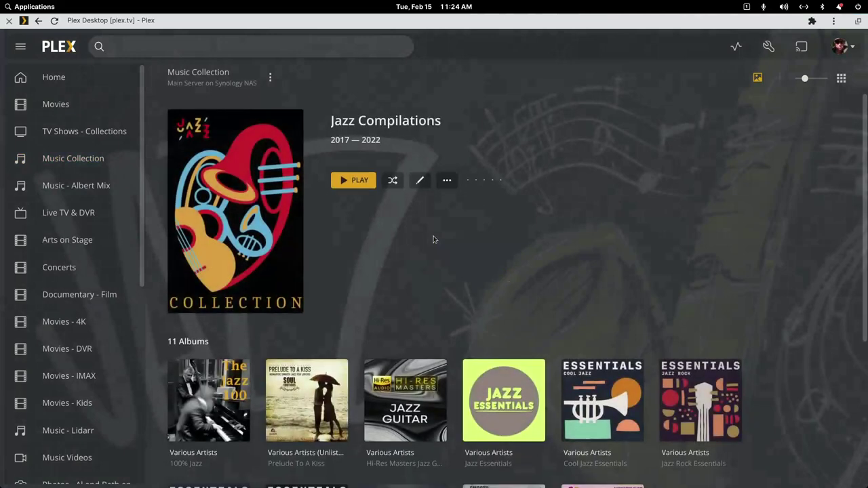
pyautogui.scroll(-5, 434, 239)
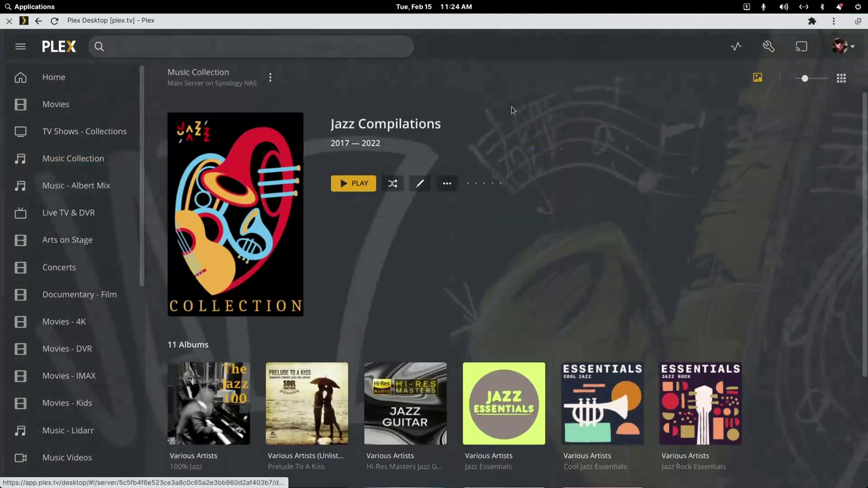
pyautogui.rightClick(529, 90)
pyautogui.click(557, 99)
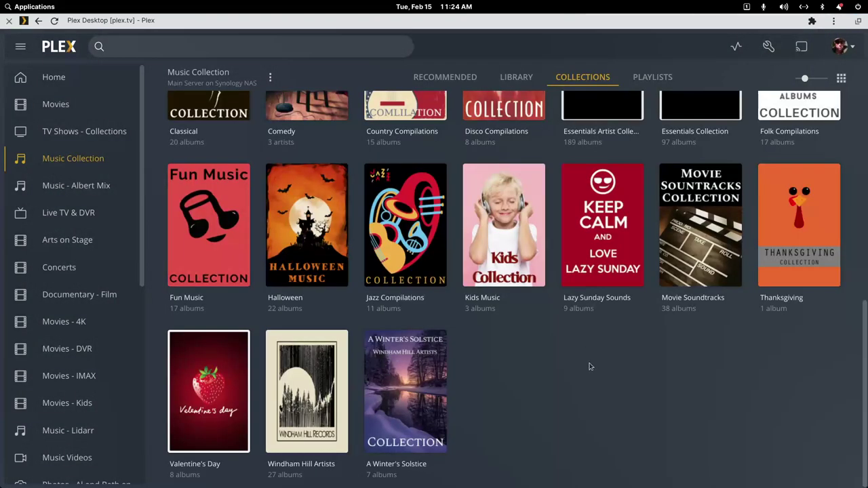
pyautogui.scroll(6, 589, 367)
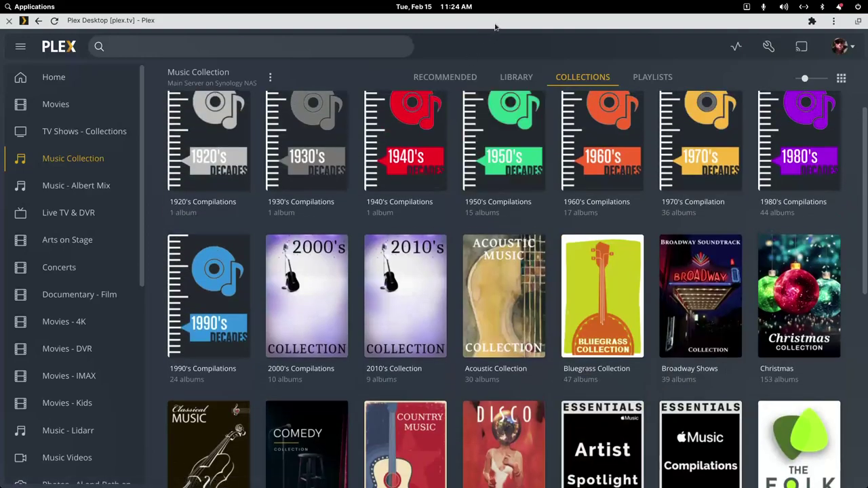
pyautogui.doubleClick(495, 27)
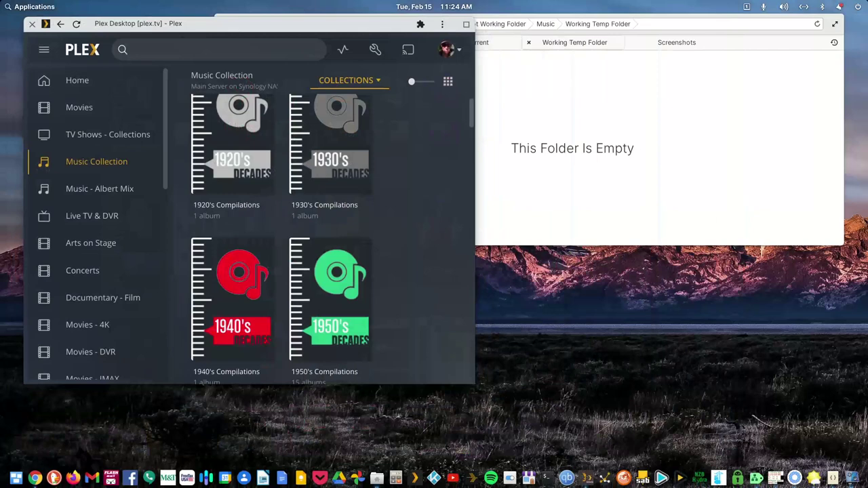